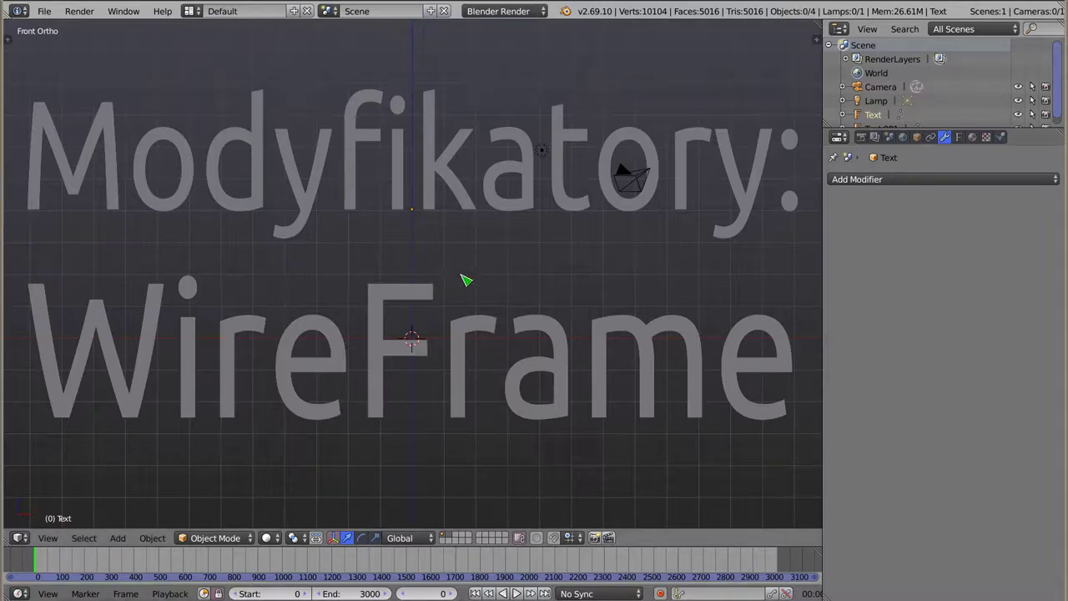
Delete the 'WireFrame' and 'Modyfikatory:' title text objects.
right_click(422, 298)
key(x)
click(423, 295)
right_click(431, 205)
key(x)
click(431, 209)
Add a new plane mesh at the scene centre.
mouse_move(418, 346)
shift+middle_down()
mouse_move(443, 274)
mouse_move(434, 420)
mouse_move(520, 375)
mouse_move(329, 198)
mouse_move(287, 379)
mouse_move(477, 270)
mouse_move(489, 239)
mouse_move(427, 353)
mouse_move(433, 288)
shift+middle_up()
key(shift+a)
click(472, 282)
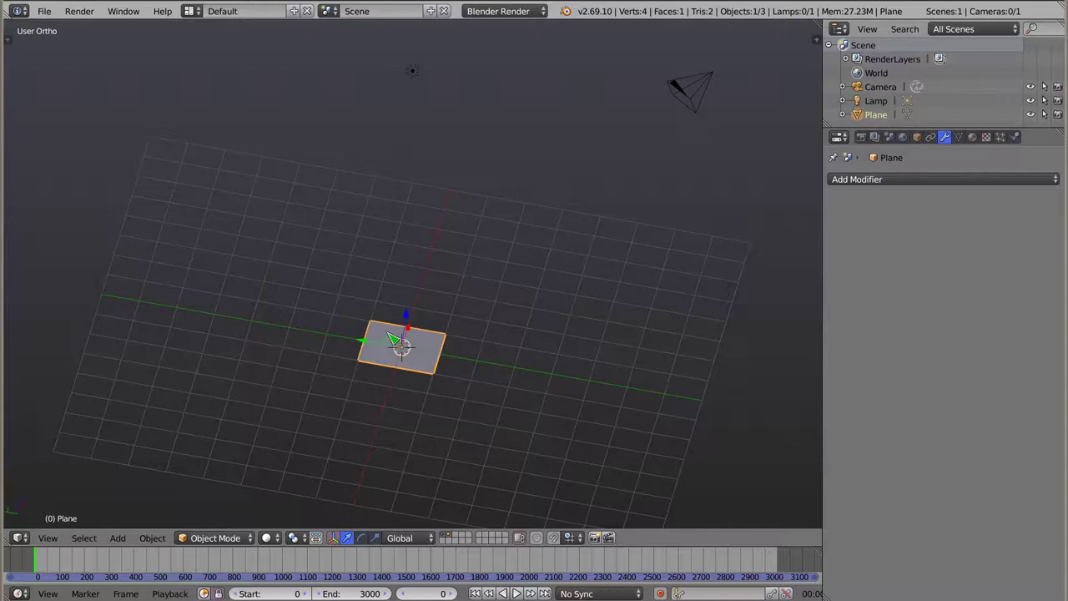
Give the plane a Wireframe modifier at 0.0200 thickness and view it from the front.
click(929, 180)
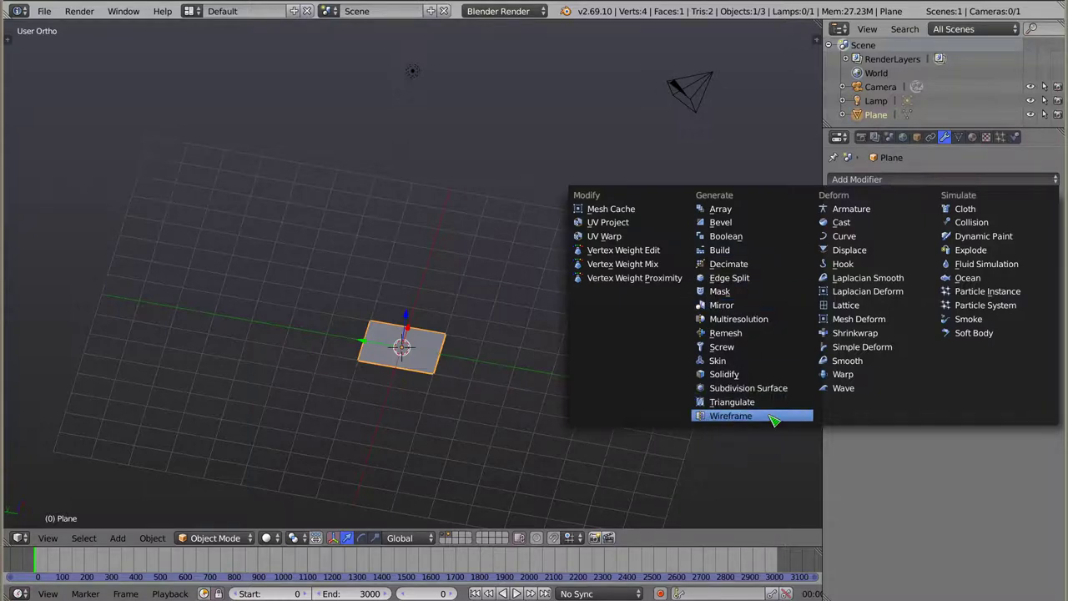
click(774, 420)
scroll(410, 384, up, 2)
scroll(412, 388, up, 3)
scroll(415, 397, up, 2)
scroll(418, 405, up, 1)
mouse_move(418, 405)
middle_down()
mouse_move(436, 329)
mouse_move(458, 313)
middle_up()
key(KP_1)
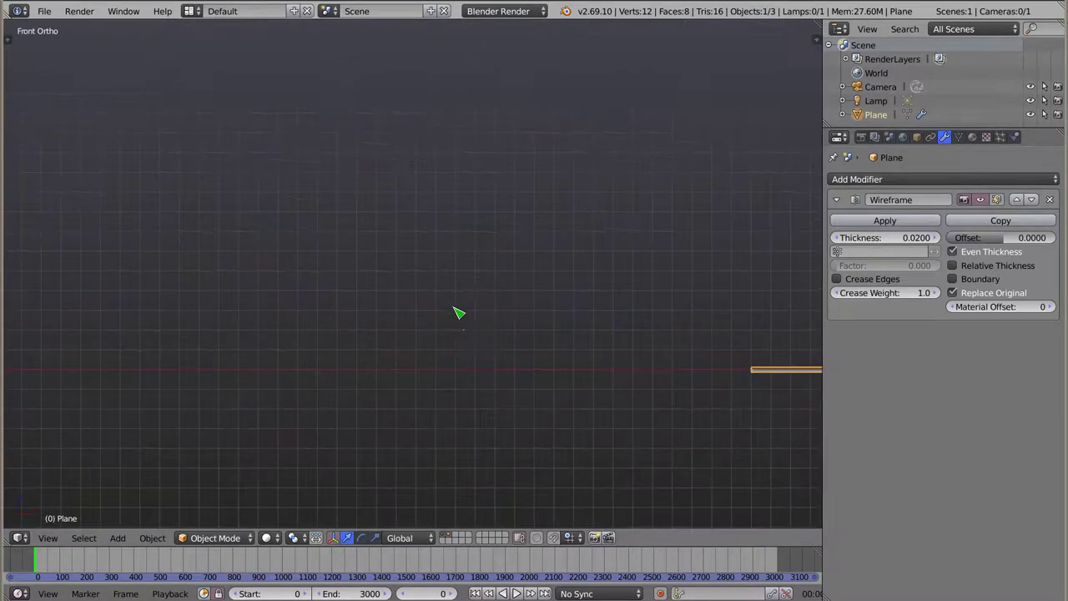
key(KP_Decimal)
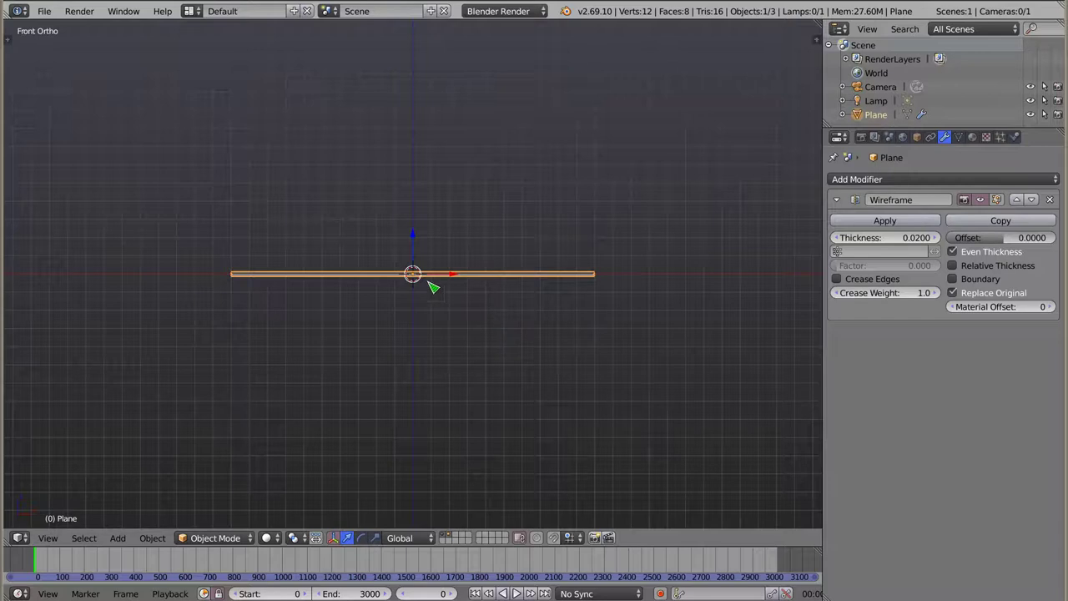
scroll(618, 278, up, 5)
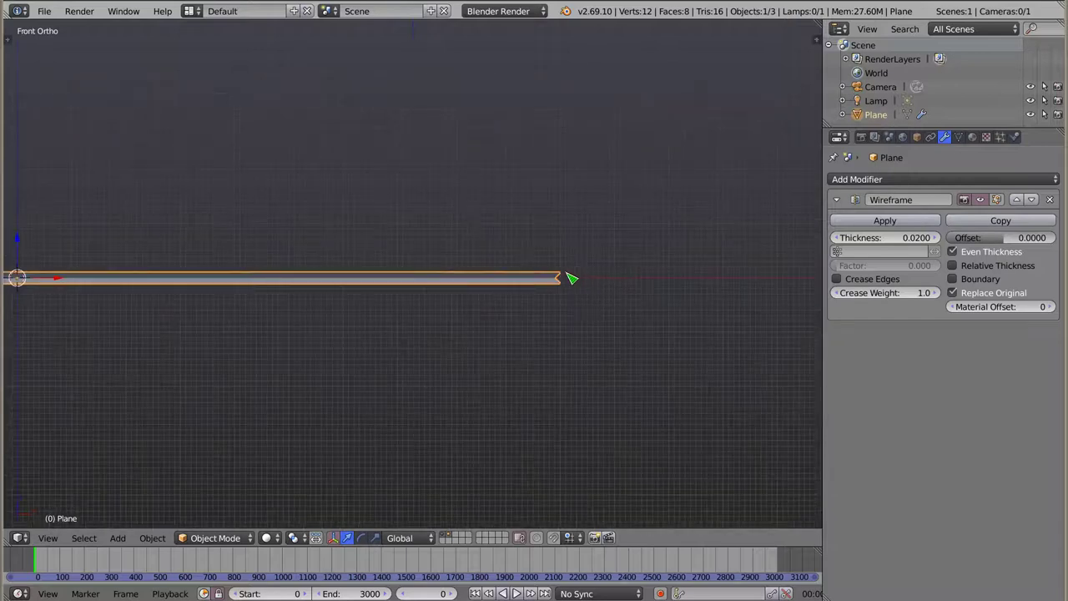
scroll(572, 278, up, 3)
scroll(558, 301, up, 5)
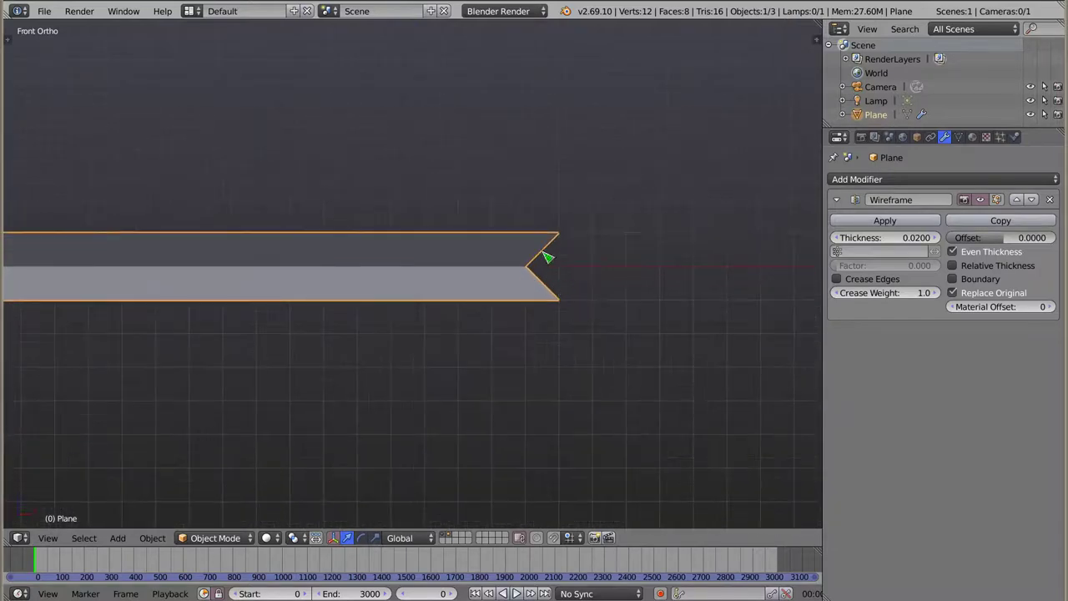
middle_drag(446, 283, 446, 283)
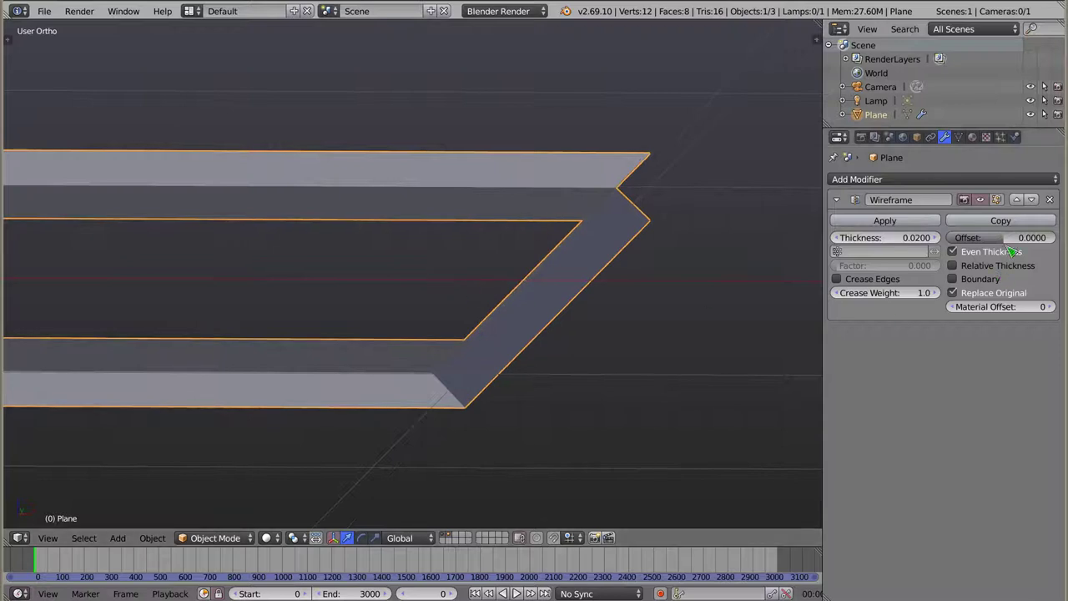
Enable Boundary on the Wireframe modifier and switch to wireframe shading.
click(971, 282)
mouse_move(544, 287)
middle_down()
mouse_move(579, 251)
mouse_move(574, 259)
mouse_move(493, 240)
middle_up()
middle_drag(387, 291, 385, 283)
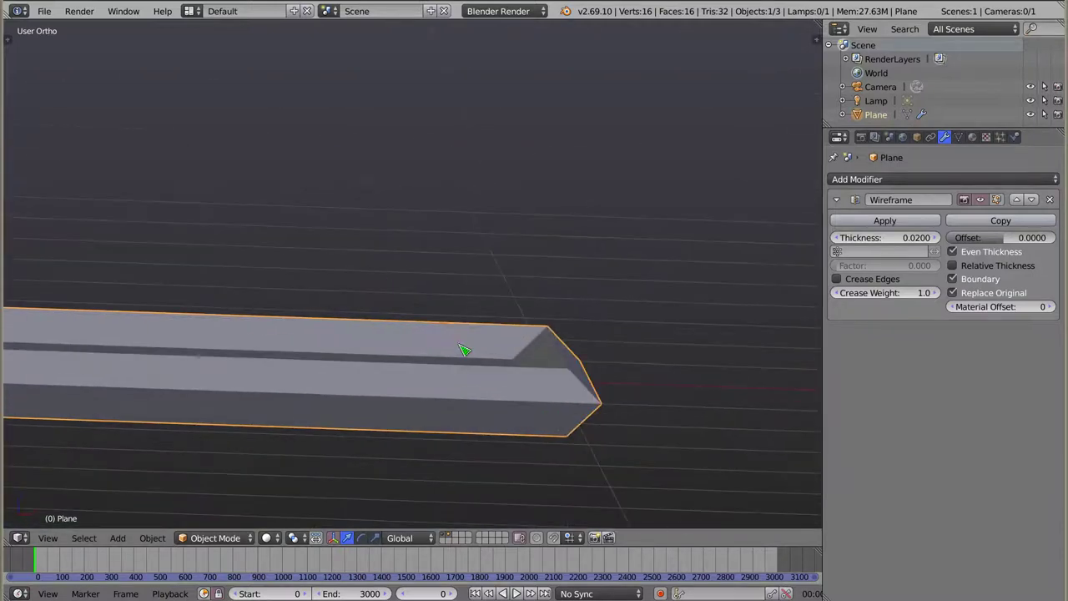
key(z)
Raise the plane's wireframe thickness to 0.2254.
mouse_move(503, 376)
middle_down()
mouse_move(370, 310)
mouse_move(362, 333)
mouse_move(349, 254)
middle_up()
scroll(349, 254, down, 4)
shift+middle_drag(291, 222, 616, 200)
mouse_move(477, 215)
middle_down()
mouse_move(537, 236)
mouse_move(445, 172)
mouse_move(389, 258)
mouse_move(513, 160)
middle_up()
drag(918, 238, 1027, 237)
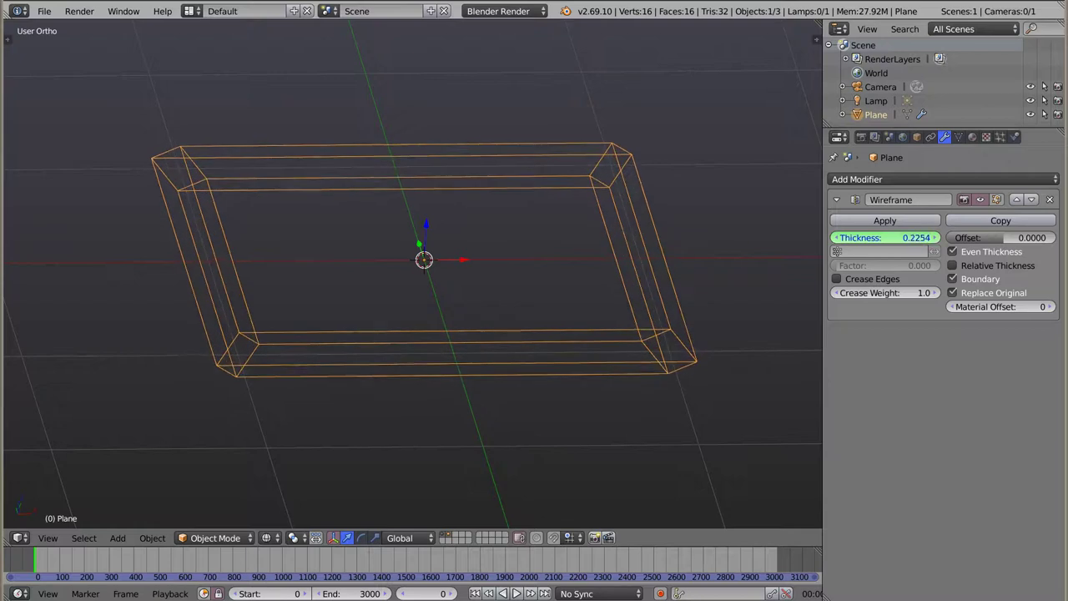
Back in solid shading, thicken the plane's frame, setting thickness to 2.0000.
key(z)
drag(893, 238, 1052, 237)
mouse_move(372, 243)
middle_down()
mouse_move(358, 442)
mouse_move(337, 278)
mouse_move(556, 219)
mouse_move(525, 239)
middle_up()
scroll(525, 239, down, 4)
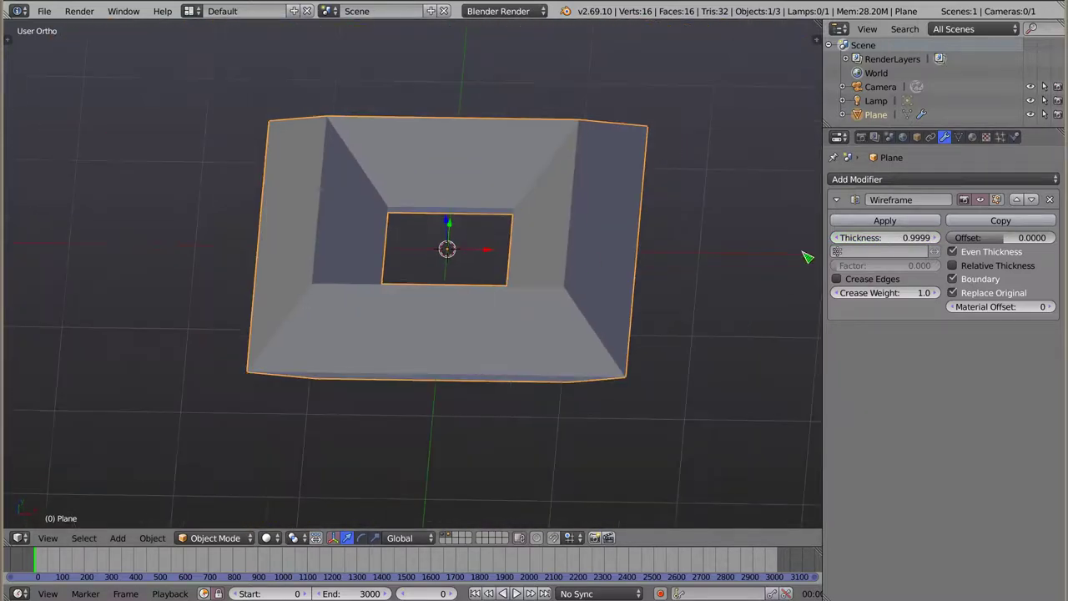
click(884, 237)
text(2)
key(Return)
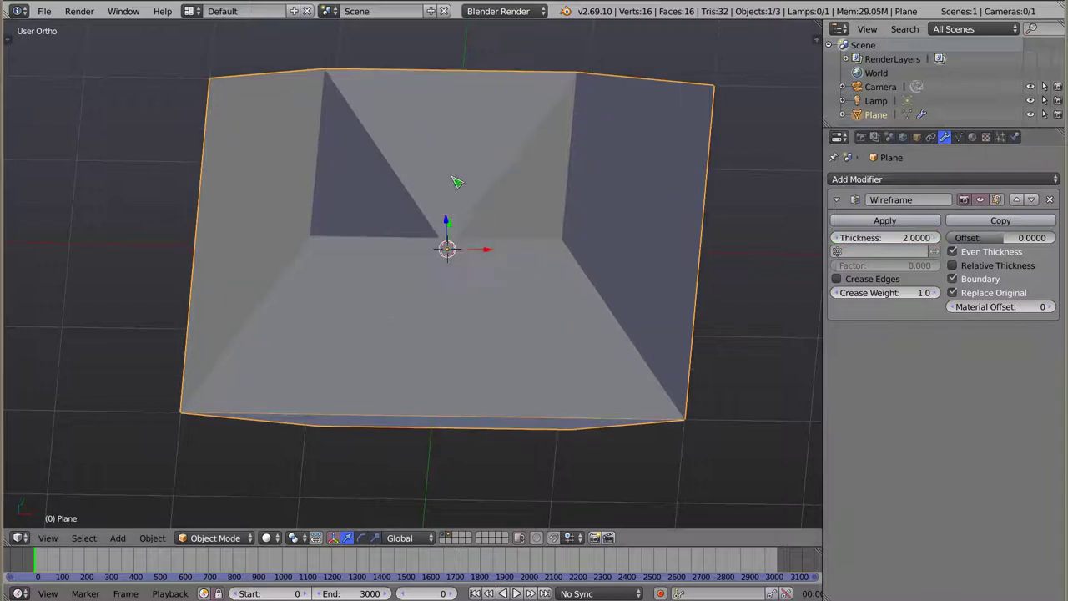
Bring the wireframe thickness back down to 1.0000.
middle_drag(456, 182, 608, 245)
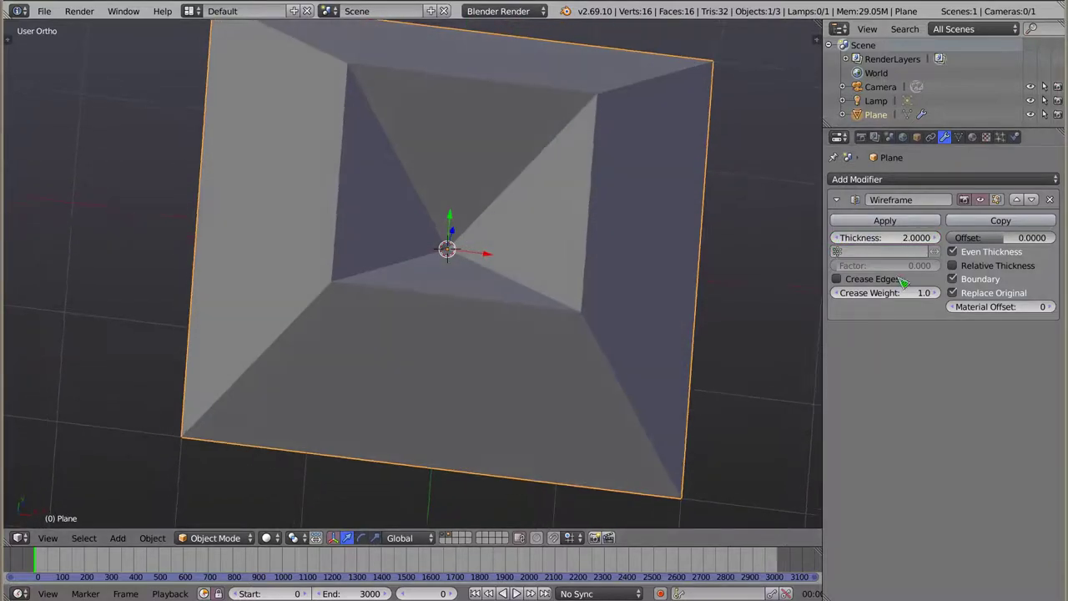
mouse_move(914, 238)
mouse_down()
mouse_move(843, 238)
mouse_move(872, 238)
mouse_up()
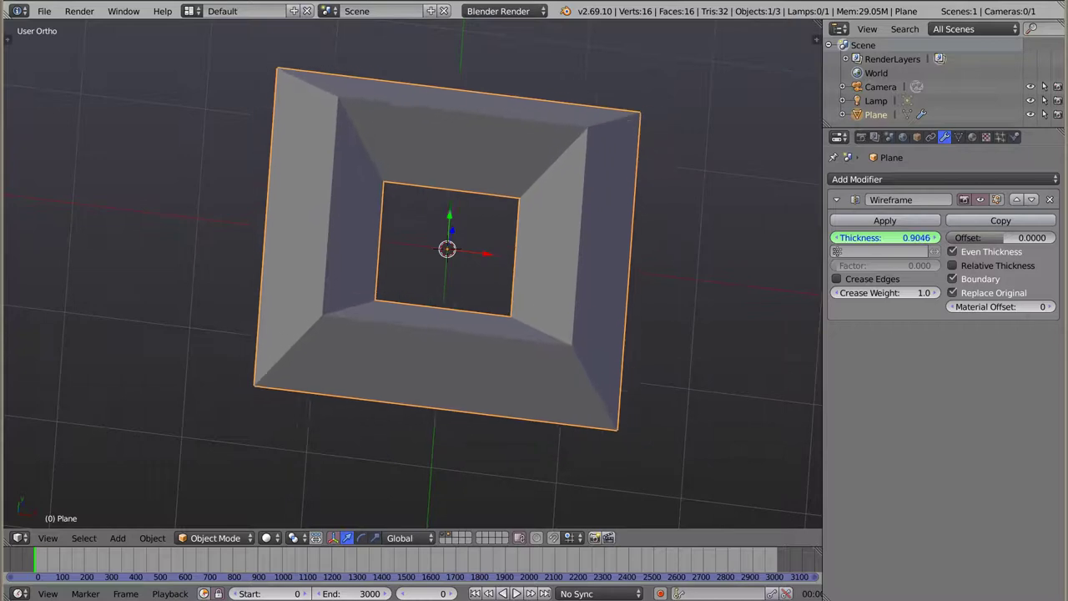
drag(872, 238, 873, 237)
mouse_move(432, 217)
middle_down()
mouse_move(310, 267)
mouse_move(306, 95)
mouse_move(401, 162)
mouse_move(436, 97)
mouse_move(420, 353)
mouse_move(477, 326)
mouse_move(404, 178)
mouse_move(344, 173)
middle_up()
Delete the plane and add a UV sphere in its place.
key(x)
click(409, 236)
key(shift+a)
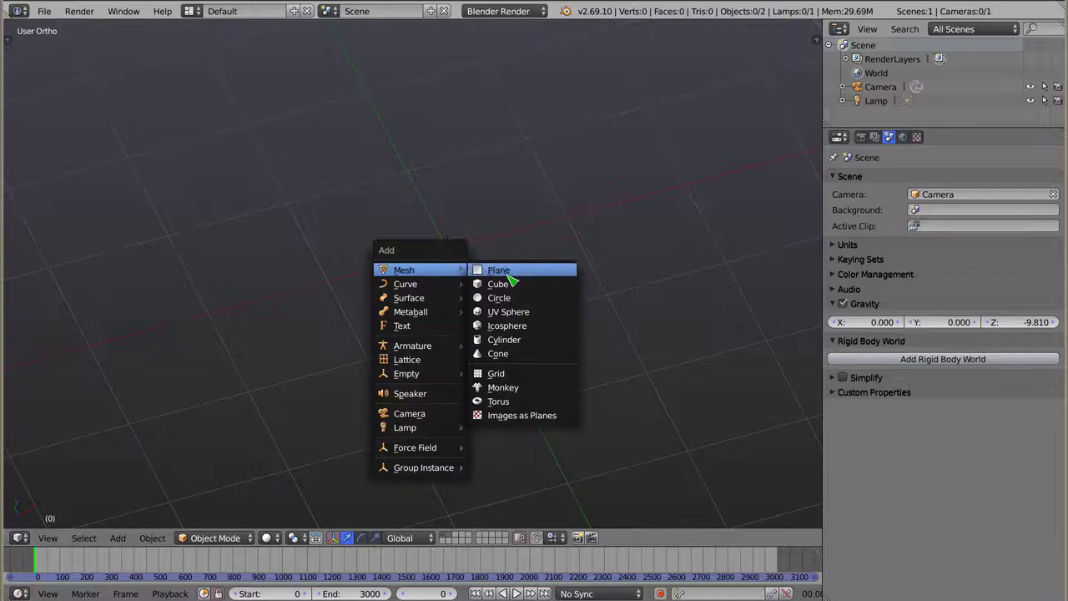
click(556, 319)
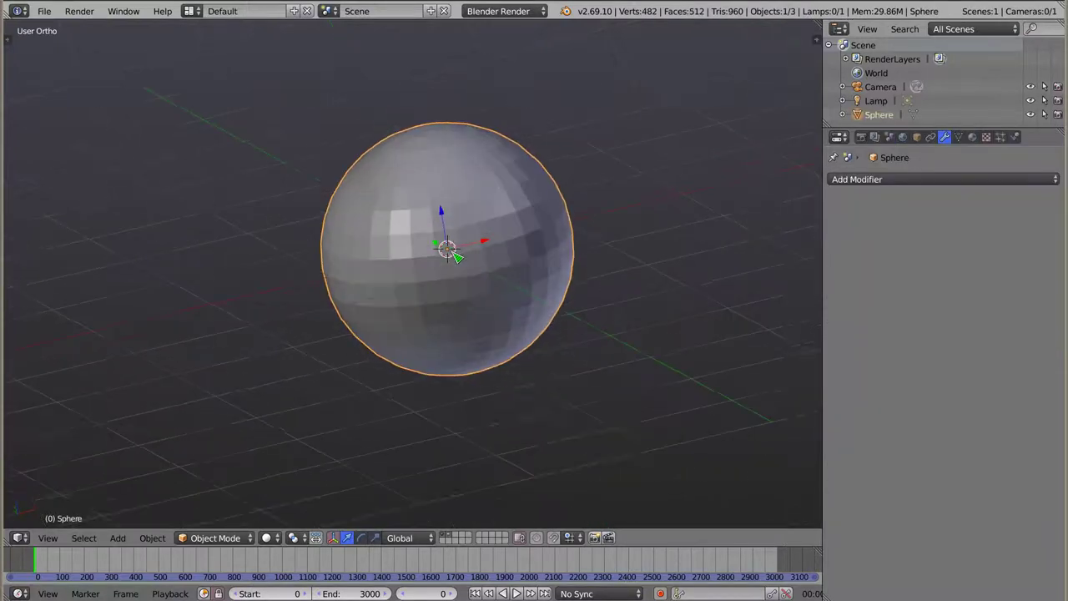
Set the UV sphere to 16 segments and 8 rings.
key(t)
click(74, 317)
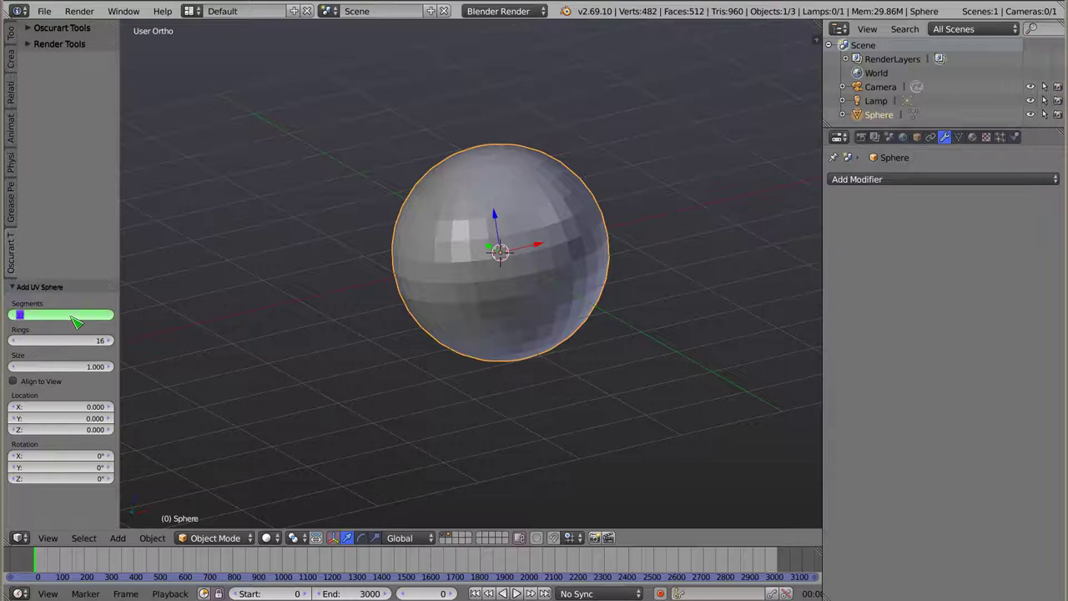
text(1)
key(Return)
click(67, 346)
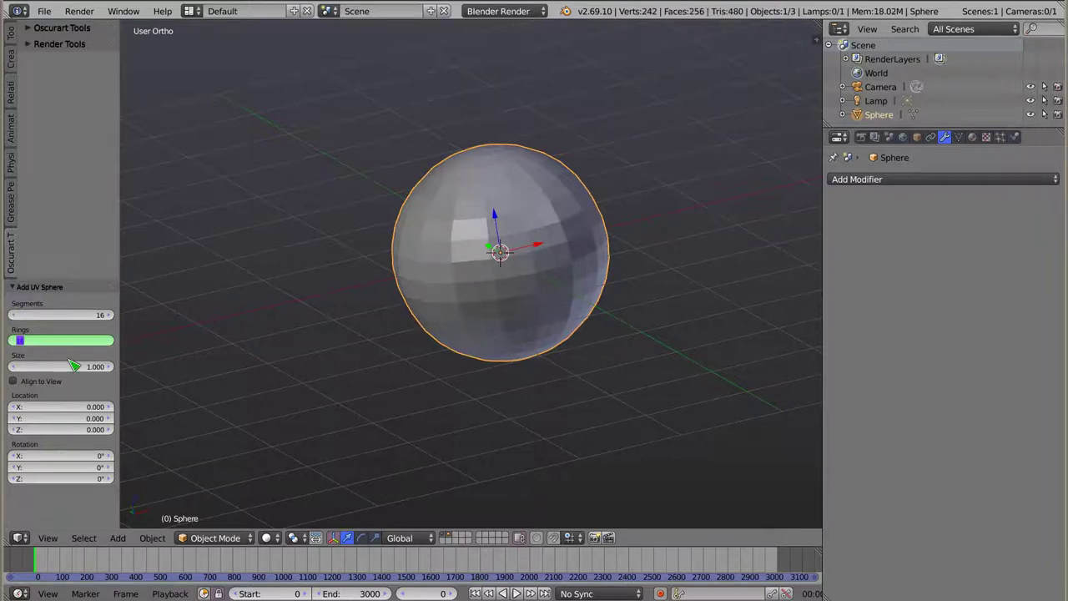
text(8)
key(Return)
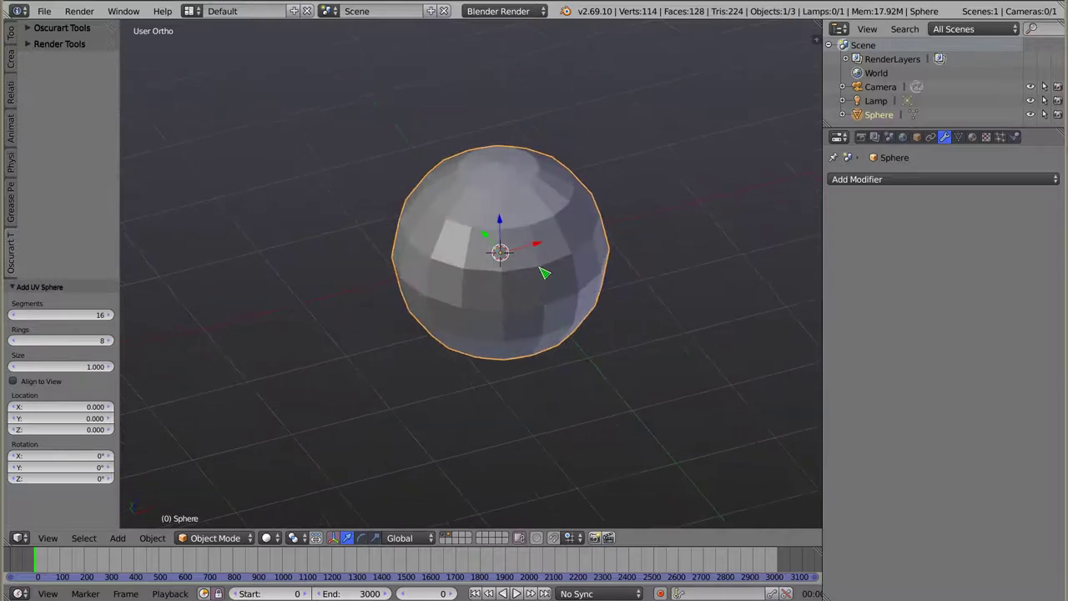
click(955, 179)
Add a Wireframe modifier to the sphere and set its thickness to 0.0145.
click(732, 426)
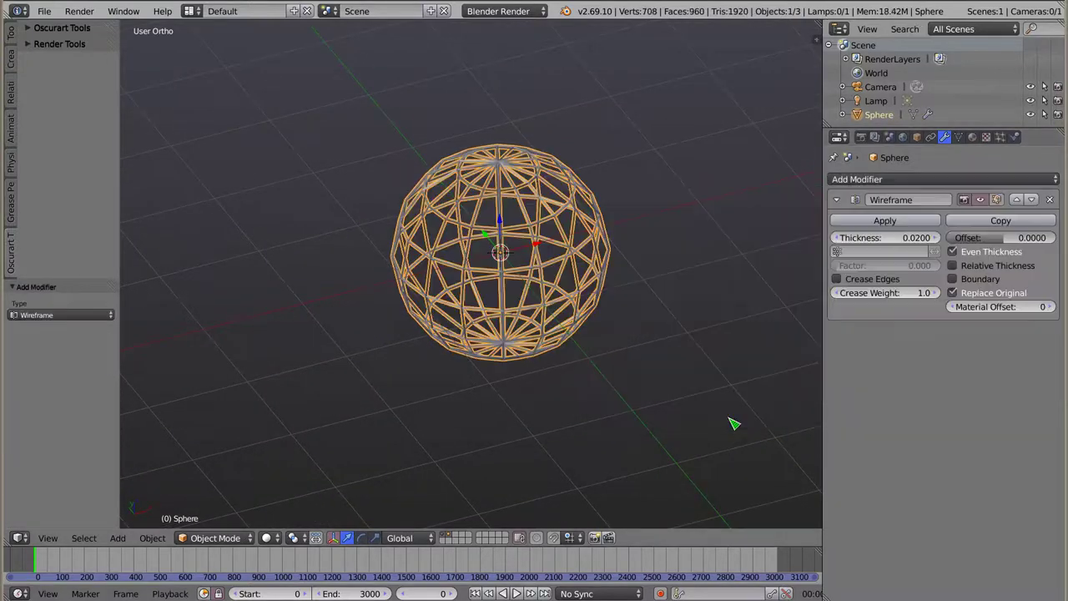
mouse_move(503, 374)
middle_down()
mouse_move(547, 414)
mouse_move(508, 453)
mouse_move(312, 286)
mouse_move(453, 292)
mouse_move(543, 242)
mouse_move(493, 238)
mouse_move(526, 278)
middle_up()
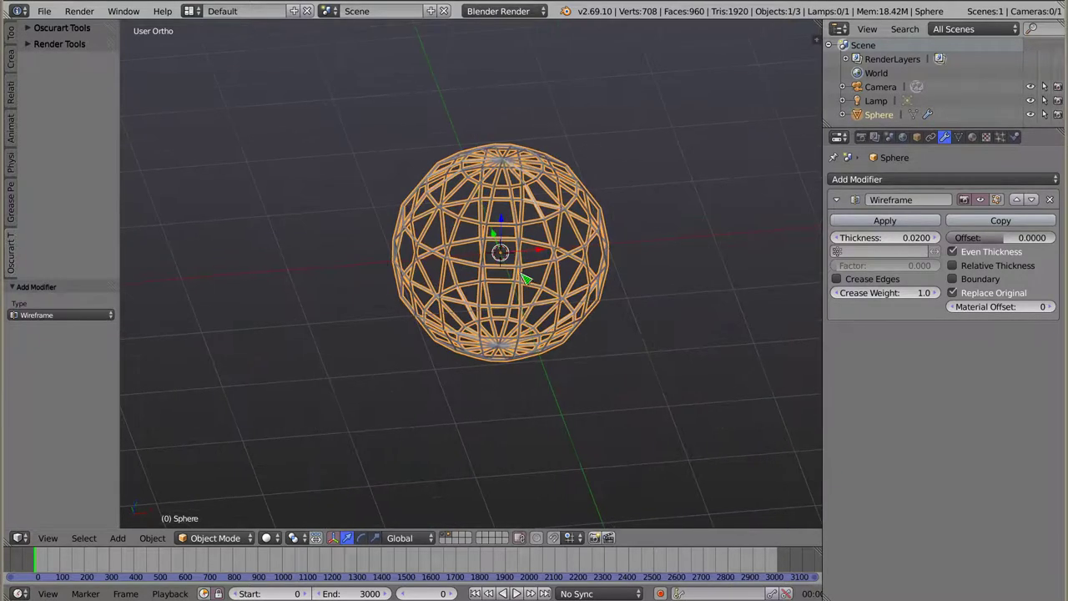
middle_drag(511, 167, 566, 221)
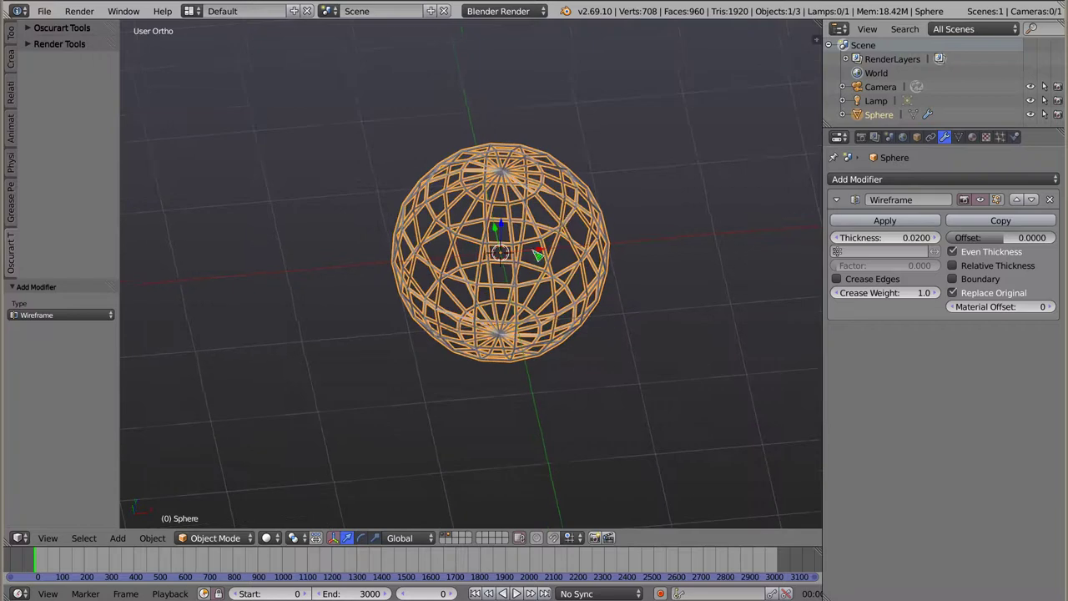
mouse_move(885, 238)
mouse_down()
mouse_move(873, 238)
mouse_move(918, 238)
mouse_up()
key(a)
mouse_move(534, 273)
middle_down()
mouse_move(573, 143)
mouse_move(487, 341)
mouse_move(524, 330)
mouse_move(556, 220)
mouse_move(497, 311)
middle_up()
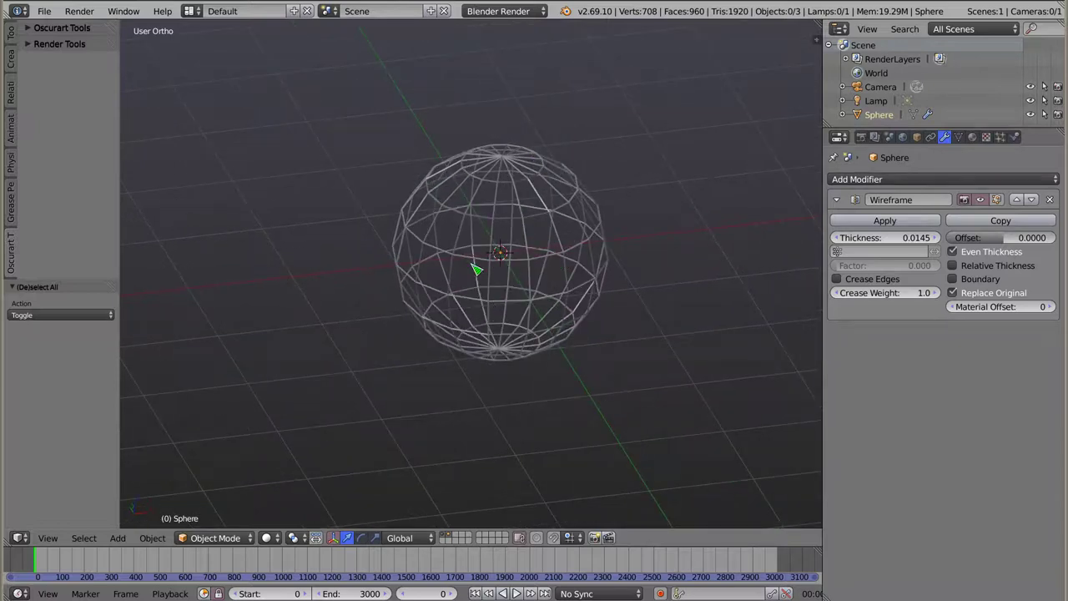
key(F12)
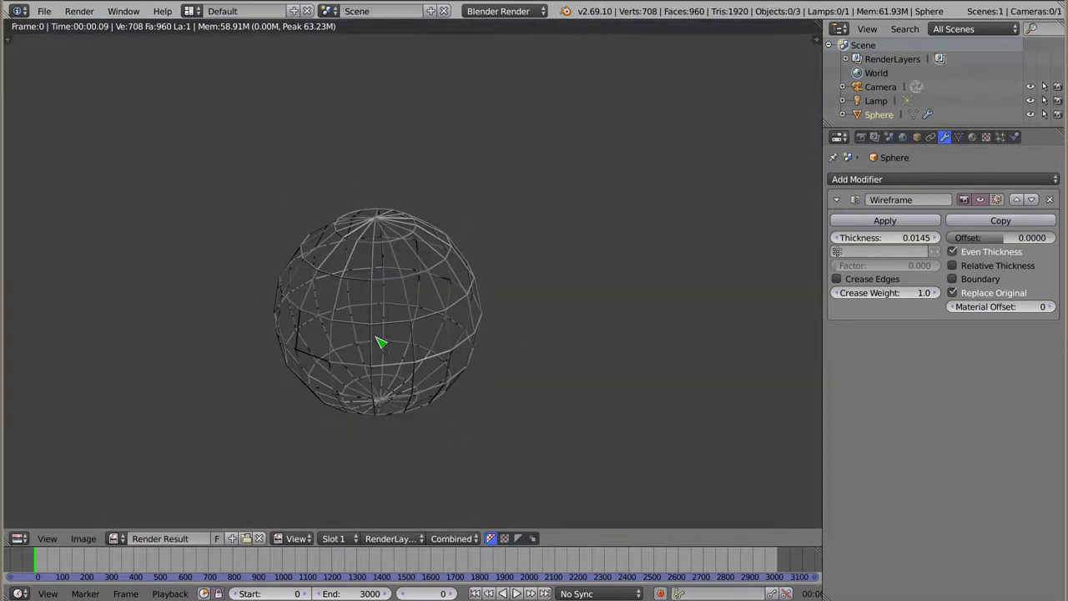
key(Escape)
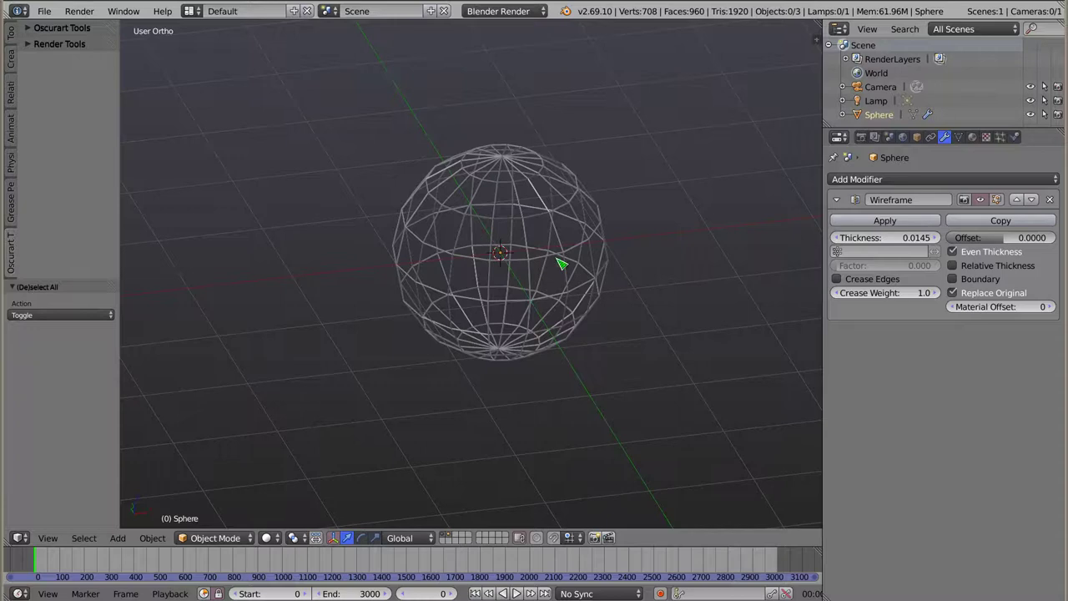
key(F12)
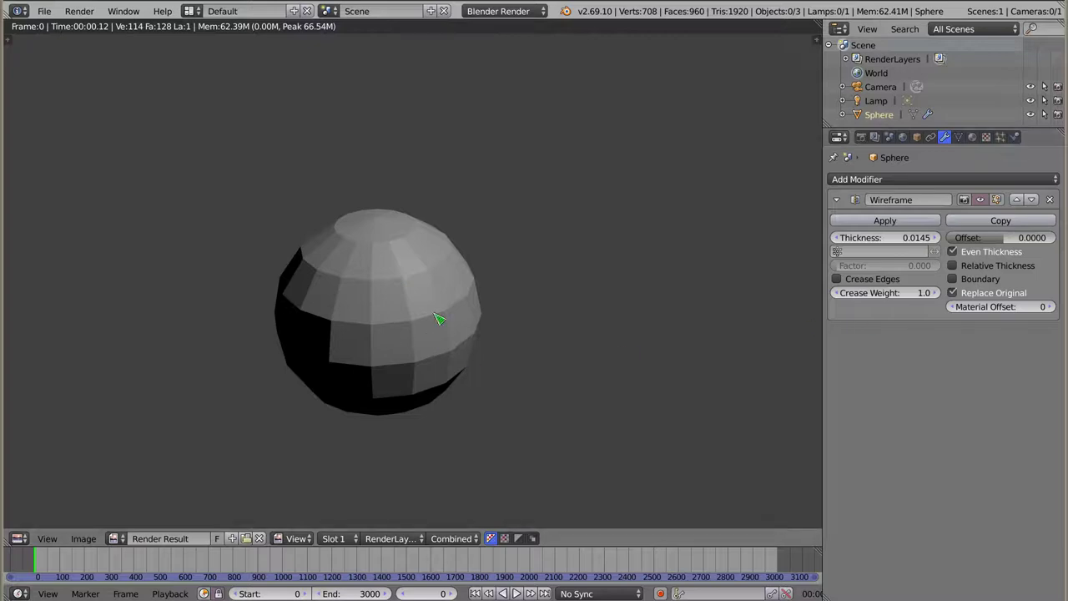
key(Escape)
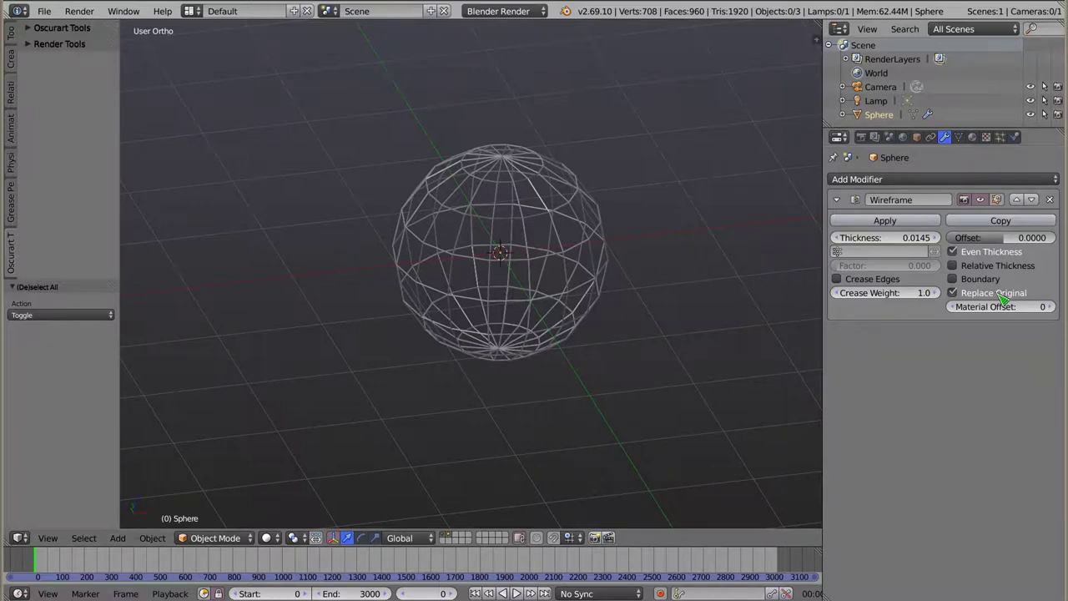
Turn off Replace Original so the solid sphere shows with its struts, and render it.
click(967, 296)
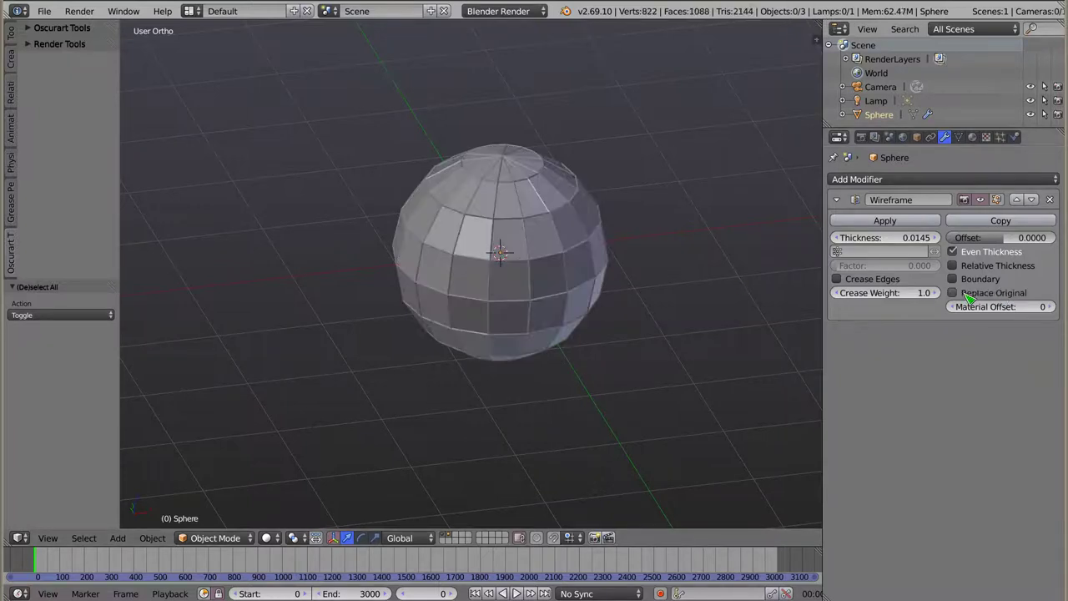
mouse_move(511, 265)
middle_down()
mouse_move(489, 325)
mouse_move(527, 222)
mouse_move(522, 242)
middle_up()
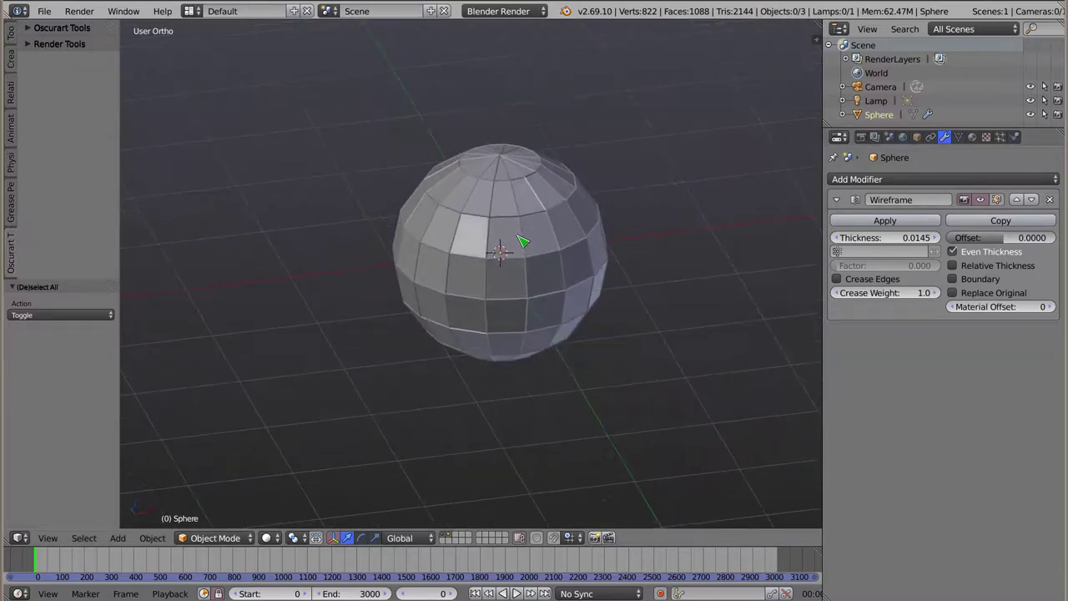
key(F12)
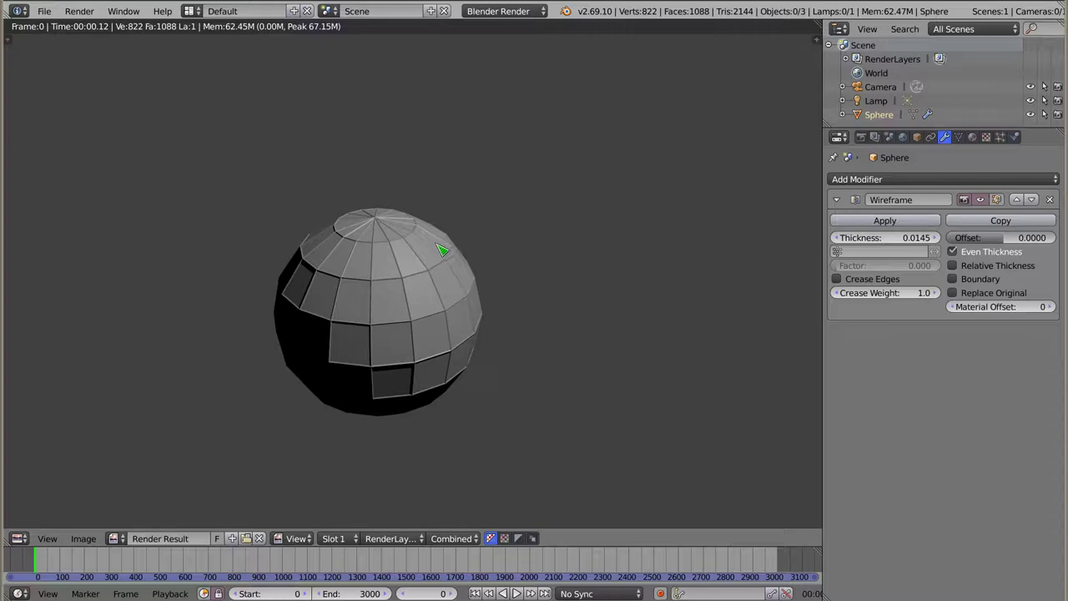
mouse_move(415, 362)
middle_down()
mouse_move(470, 351)
mouse_move(485, 331)
middle_up()
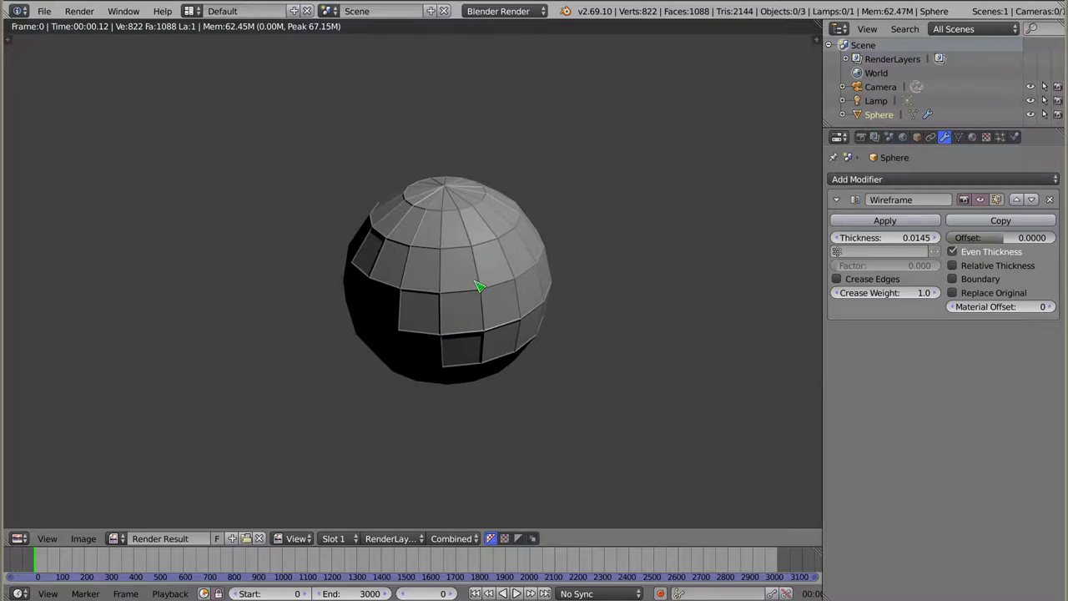
key(Escape)
mouse_move(508, 294)
middle_down()
mouse_move(484, 270)
mouse_move(496, 262)
mouse_move(484, 256)
mouse_move(475, 106)
mouse_move(465, 273)
mouse_move(487, 305)
mouse_move(473, 209)
mouse_move(541, 303)
mouse_move(478, 305)
mouse_move(513, 344)
middle_up()
Toggle the sphere into edit mode and back, then show the interaction mode list.
key(Tab)
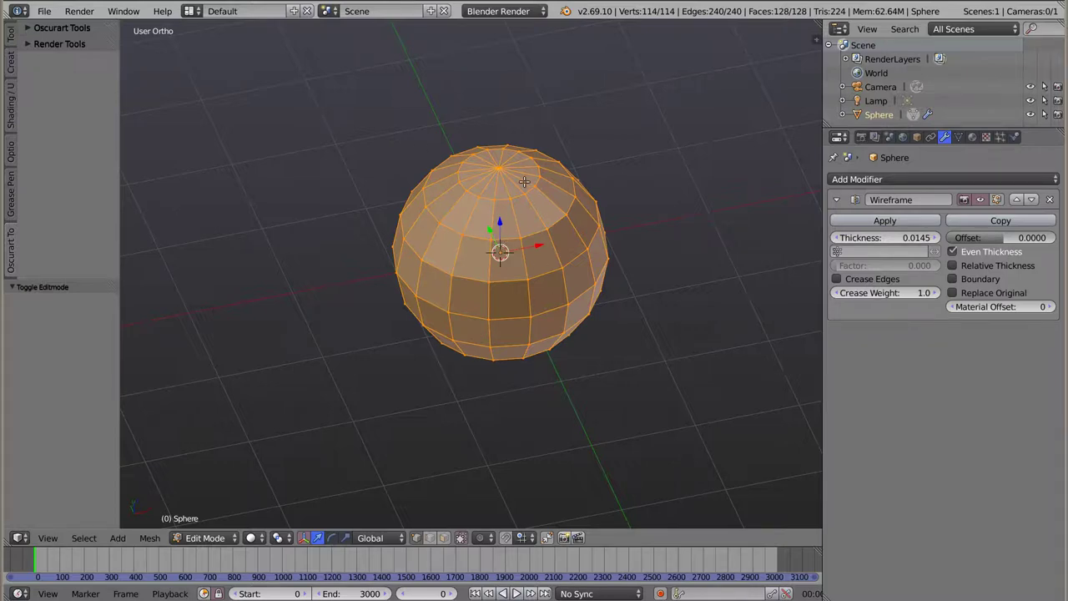
key(Tab)
mouse_move(507, 203)
middle_down()
mouse_move(507, 267)
mouse_move(501, 252)
middle_up()
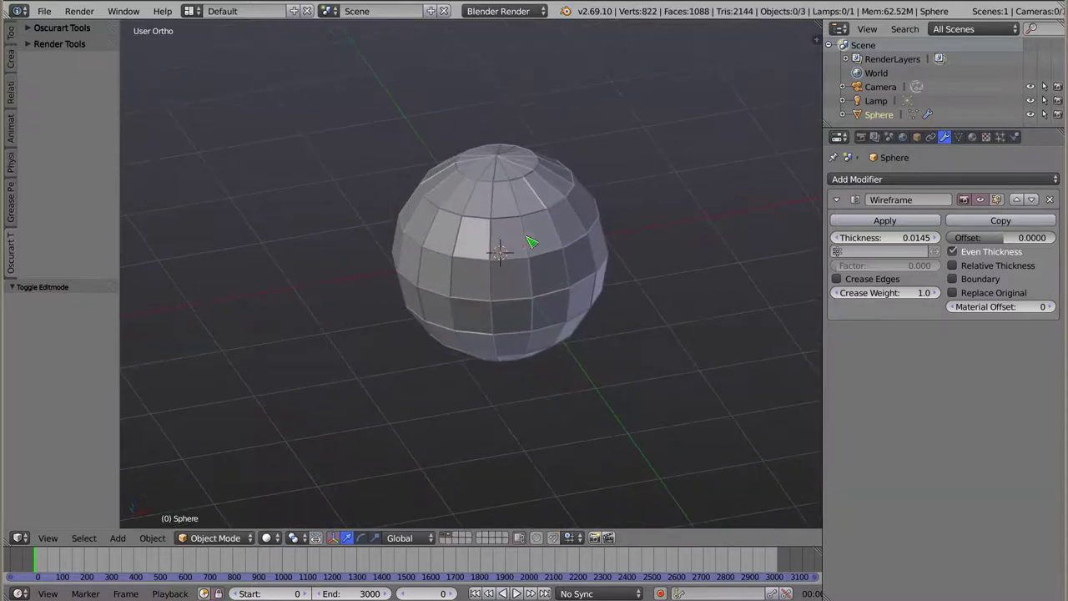
click(213, 537)
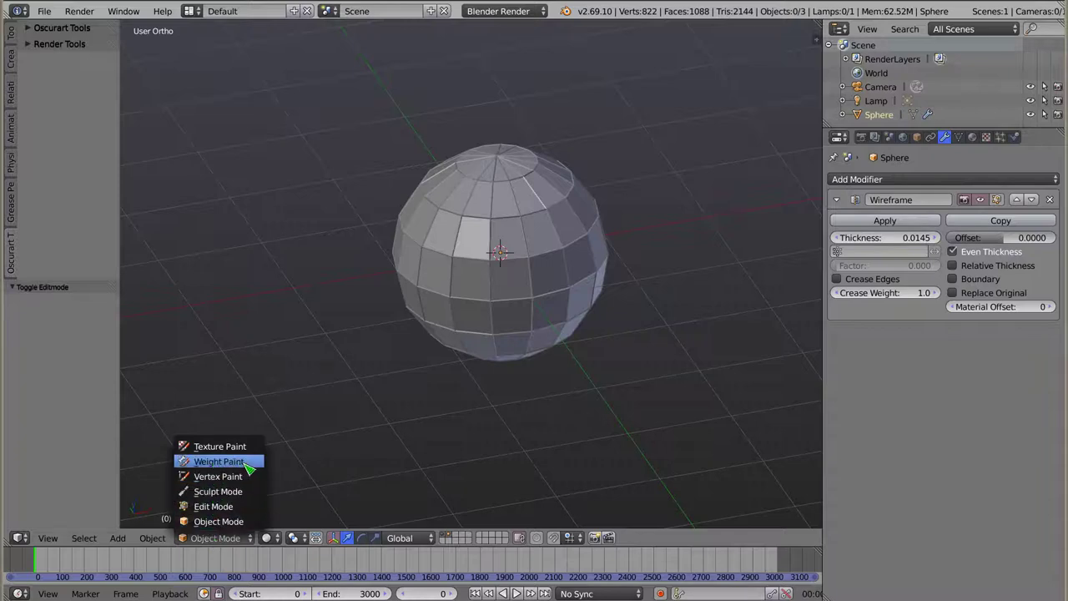
In Weight Paint mode, paint weight over the sphere's centre, top and right, then return to Object Mode.
click(247, 465)
mouse_move(508, 217)
mouse_down()
mouse_move(529, 234)
mouse_move(464, 275)
mouse_move(534, 282)
mouse_move(508, 295)
mouse_move(537, 296)
mouse_up()
mouse_move(537, 295)
middle_down()
mouse_move(483, 367)
mouse_move(448, 239)
middle_up()
drag(448, 239, 556, 239)
mouse_move(592, 334)
middle_down()
mouse_move(422, 256)
mouse_move(556, 243)
mouse_move(566, 287)
mouse_move(451, 429)
mouse_move(463, 208)
middle_up()
drag(462, 208, 613, 286)
mouse_move(445, 276)
middle_down()
mouse_move(732, 460)
mouse_move(679, 345)
mouse_move(410, 278)
mouse_move(473, 295)
middle_up()
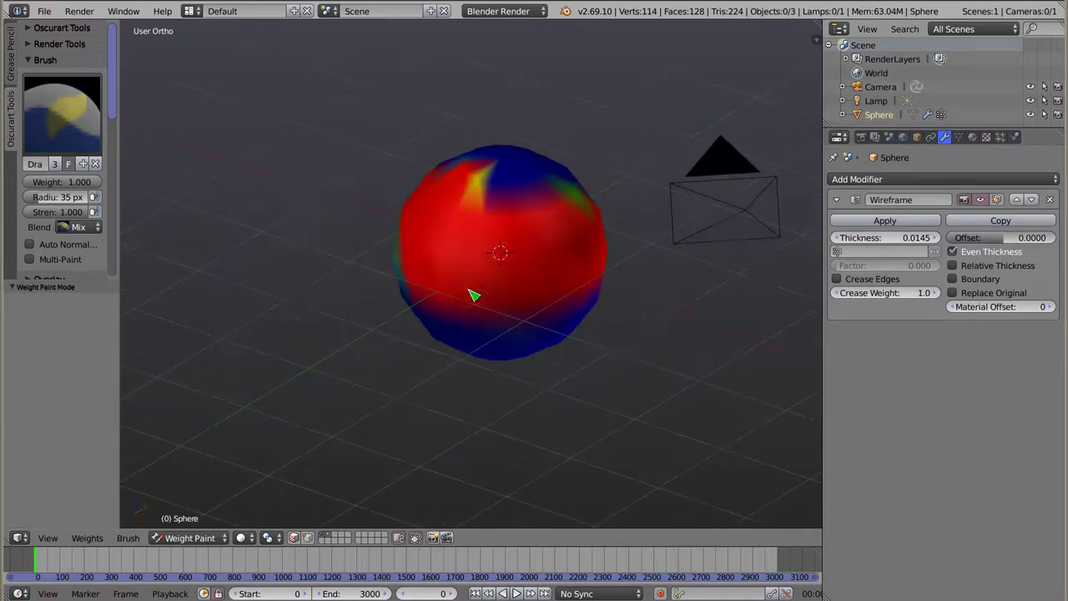
key(ctrl+Tab)
mouse_move(517, 382)
middle_down()
mouse_move(508, 282)
mouse_move(501, 350)
mouse_move(639, 358)
mouse_move(648, 346)
mouse_move(446, 270)
mouse_move(409, 239)
mouse_move(543, 281)
middle_up()
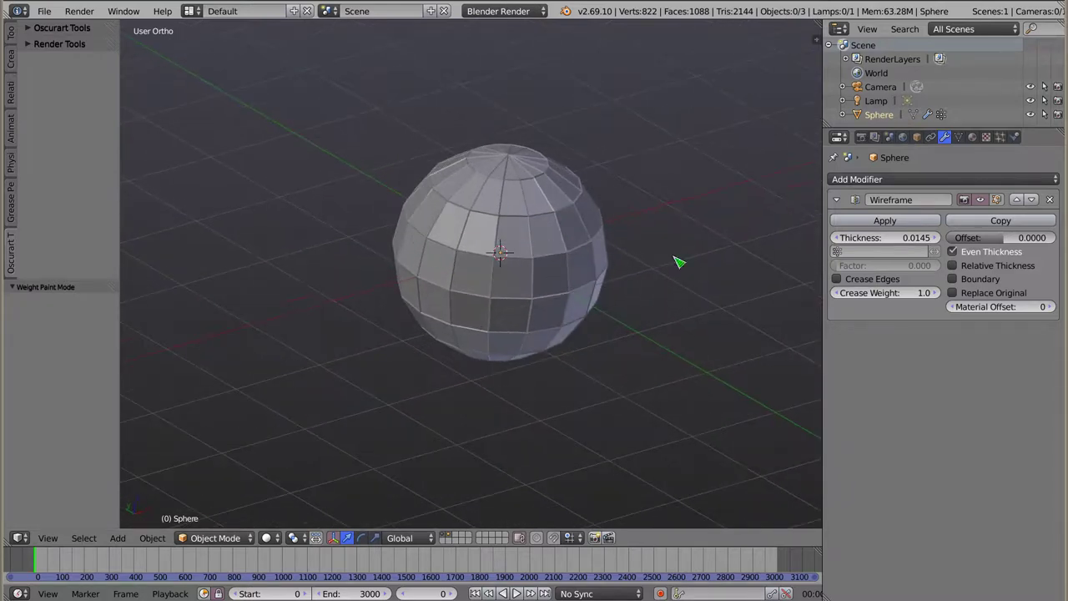
Re-enable Replace Original and limit the wireframe to vertex group 'Group'.
click(953, 293)
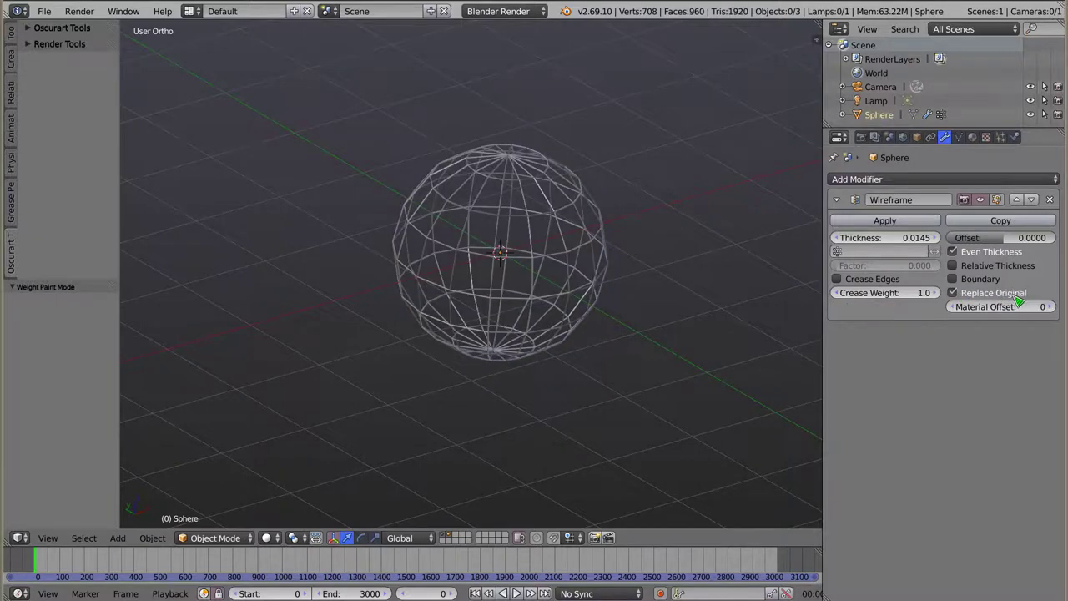
click(845, 252)
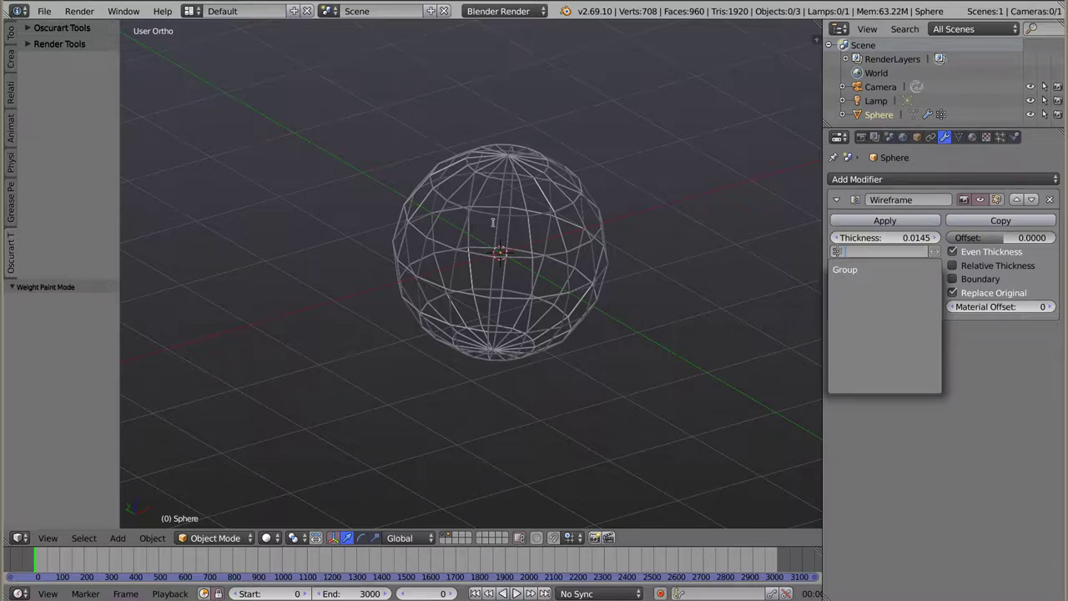
click(844, 269)
mouse_move(524, 313)
middle_down()
mouse_move(512, 286)
mouse_move(537, 248)
mouse_move(601, 209)
mouse_move(474, 192)
mouse_move(484, 231)
mouse_move(487, 219)
middle_up()
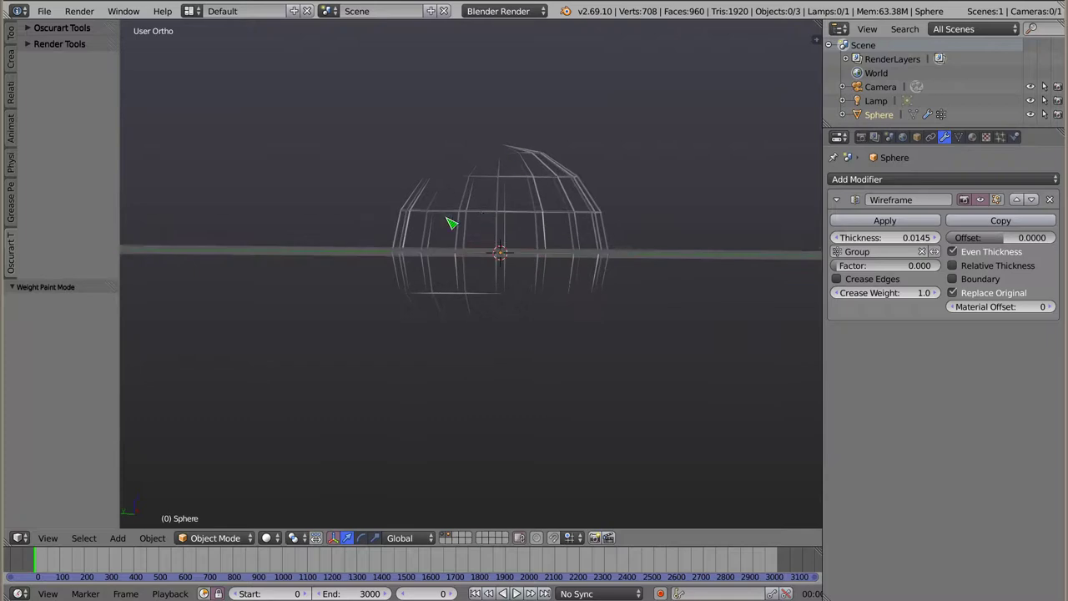
key(ctrl+Tab)
key(ctrl+Tab)
key(ctrl+Tab)
key(ctrl+Tab)
key(ctrl+Tab)
key(ctrl+Tab)
key(ctrl+Tab)
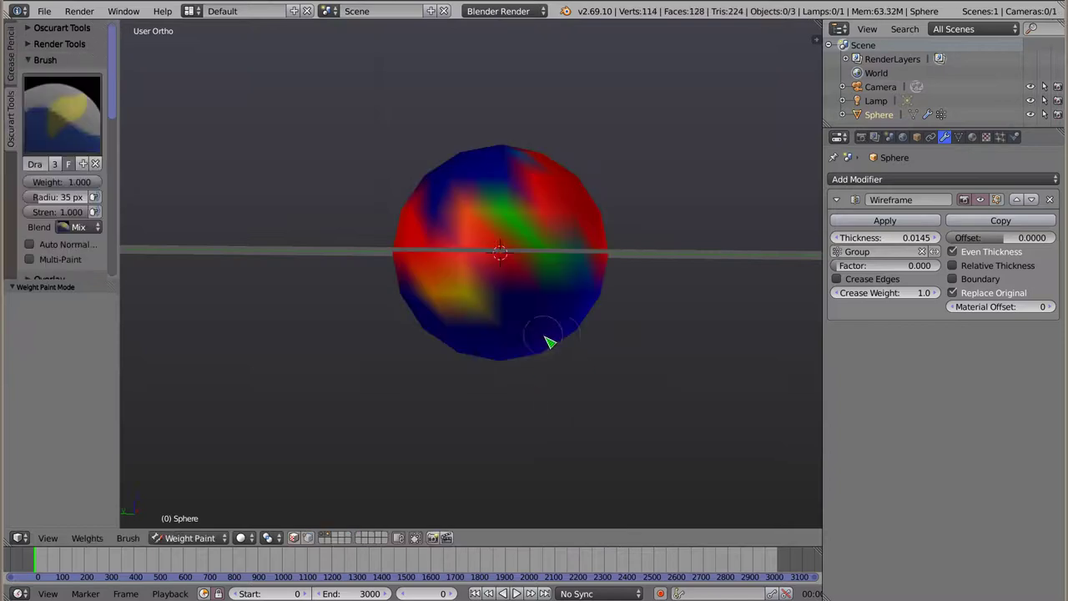
key(ctrl+Tab)
mouse_move(532, 353)
middle_down()
mouse_move(499, 271)
mouse_move(448, 262)
mouse_move(585, 374)
mouse_move(332, 267)
mouse_move(338, 328)
mouse_move(370, 317)
mouse_move(546, 396)
mouse_move(524, 390)
mouse_move(509, 360)
mouse_move(504, 277)
mouse_move(466, 380)
mouse_move(420, 219)
mouse_move(530, 242)
mouse_move(529, 343)
mouse_move(499, 382)
mouse_move(547, 283)
middle_up()
mouse_move(401, 242)
middle_down()
mouse_move(420, 222)
mouse_move(429, 184)
mouse_move(418, 179)
mouse_move(397, 193)
mouse_move(379, 239)
mouse_move(419, 272)
middle_up()
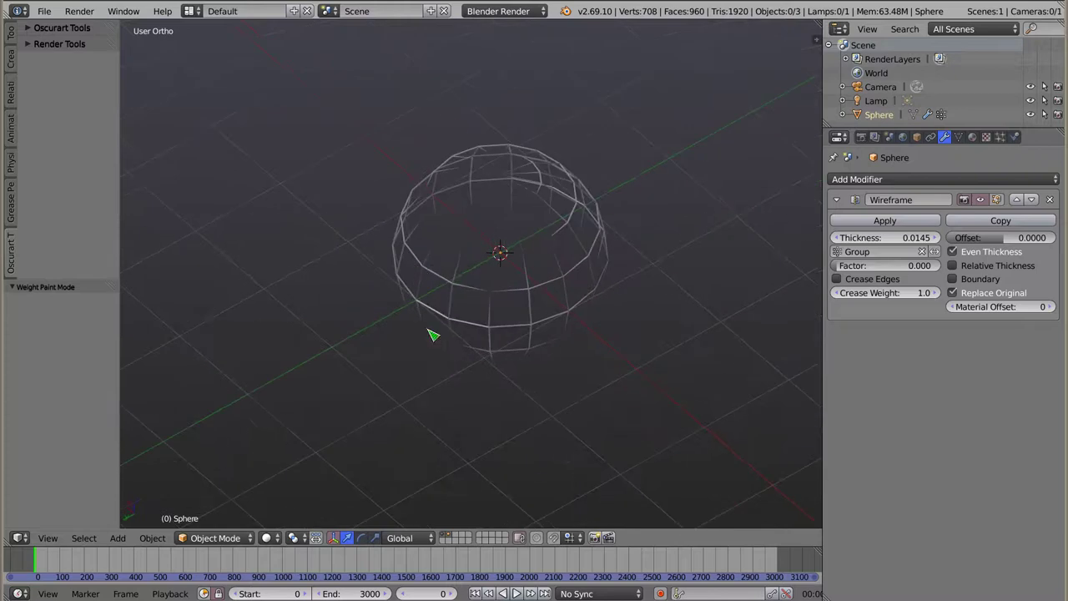
mouse_move(536, 321)
middle_down()
mouse_move(458, 295)
mouse_move(470, 284)
mouse_move(476, 300)
mouse_move(465, 309)
middle_up()
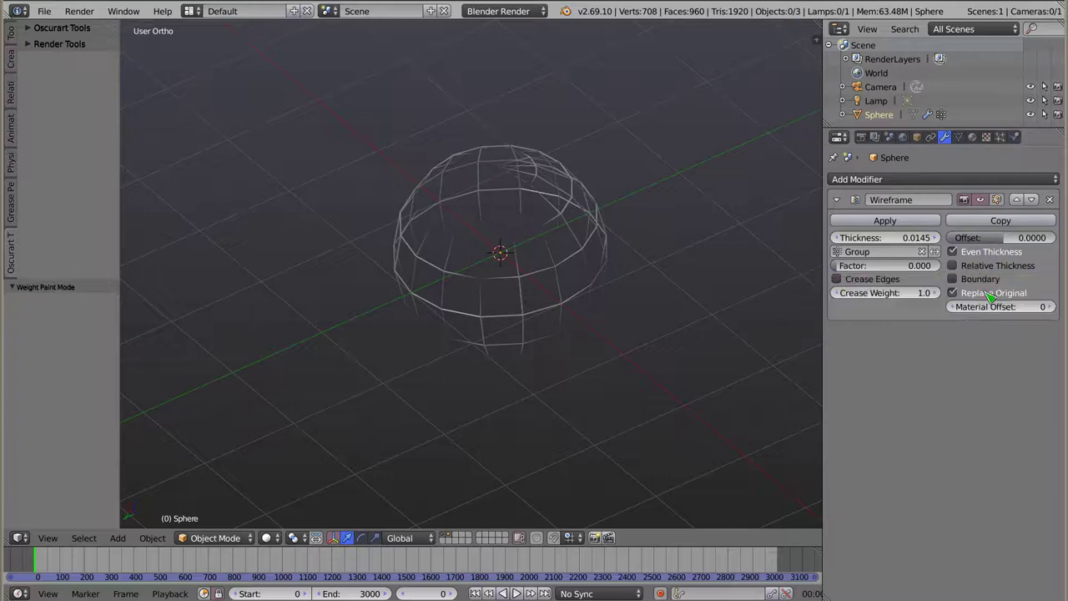
Delete the sphere and add a new plane at the origin.
right_click(514, 275)
key(x)
click(502, 274)
key(shift+a)
click(544, 273)
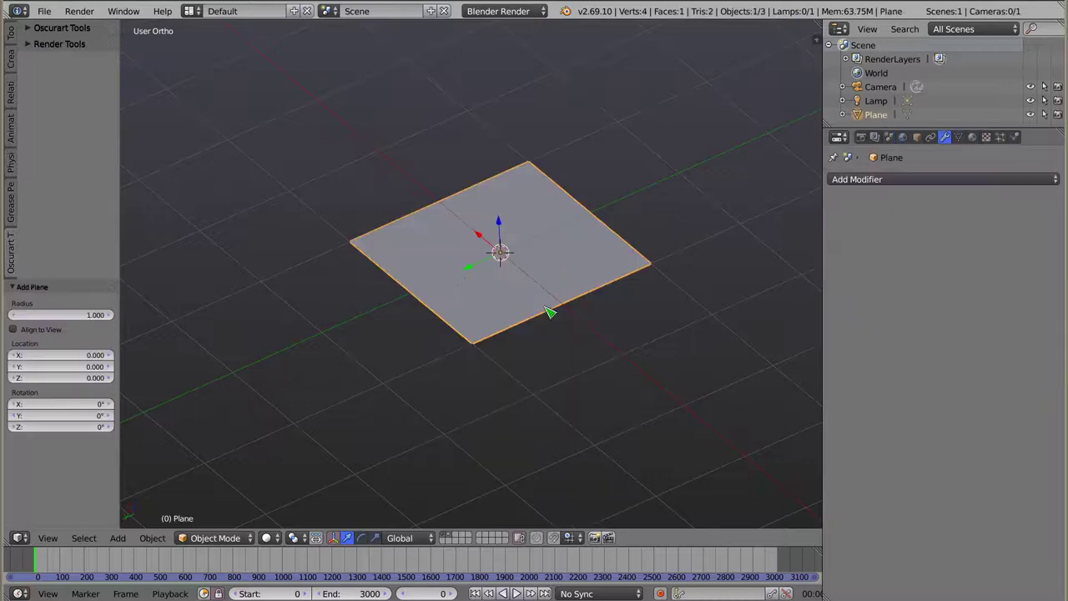
mouse_move(303, 281)
middle_down()
mouse_move(393, 429)
mouse_move(306, 201)
mouse_move(519, 159)
mouse_move(640, 209)
mouse_move(439, 312)
mouse_move(525, 282)
mouse_move(545, 310)
middle_up()
key(r)
right_click(558, 313)
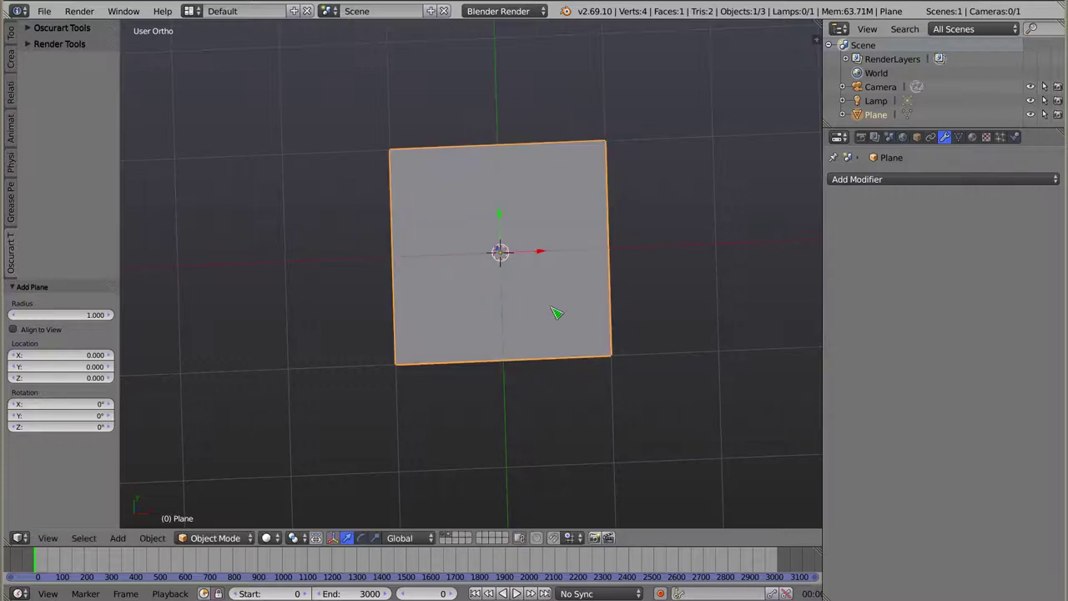
In Edit Mode, subdivide the plane twice into a 4×4 grid of 16 faces.
key(Tab)
key(w)
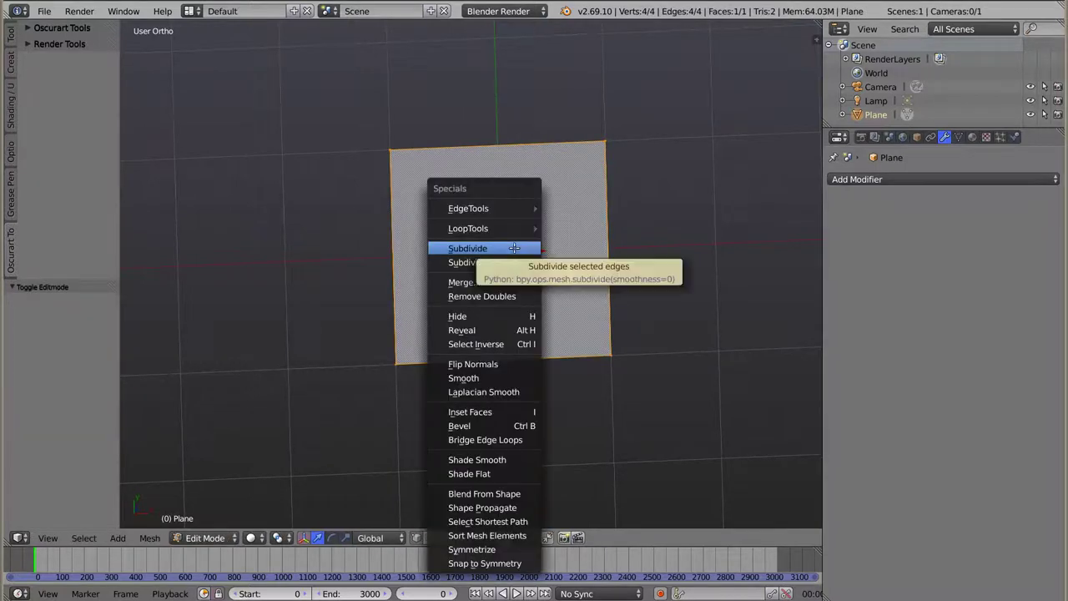
click(519, 248)
key(w)
click(545, 228)
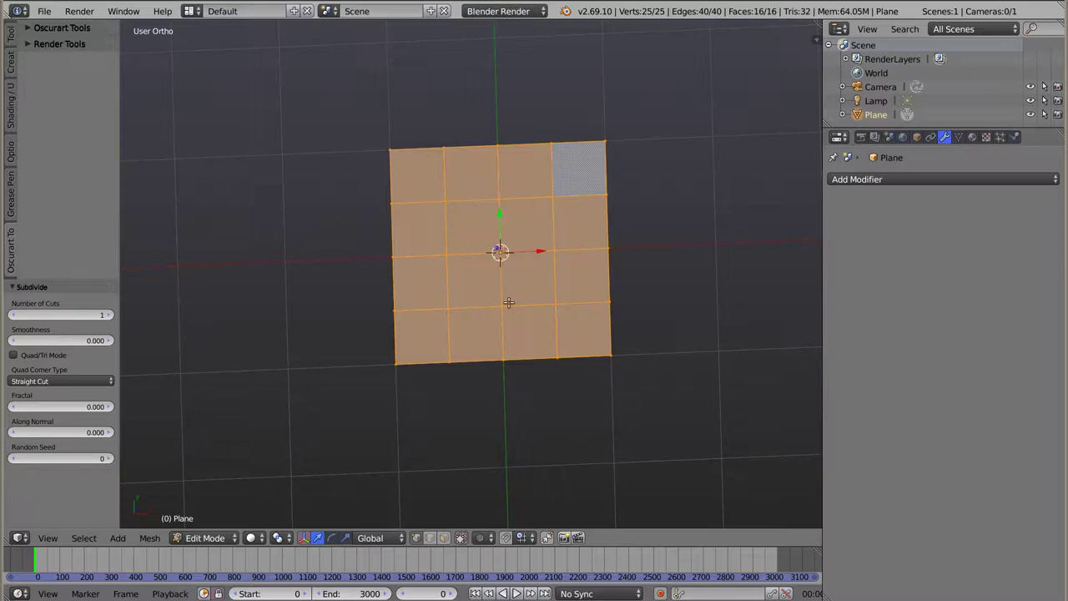
Select the four corner vertices of the grid's bottom-right square.
scroll(564, 336, up, 1)
scroll(567, 333, up, 2)
shift+middle_drag(493, 236, 470, 301)
right_click(529, 365)
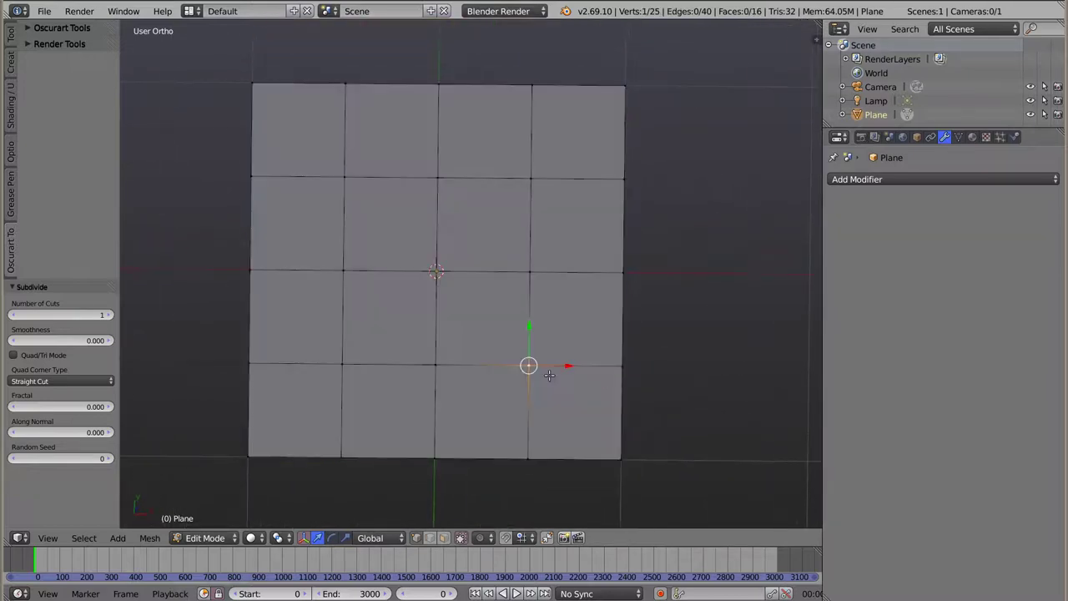
shift+right_click(621, 367)
shift+right_click(531, 458)
shift+right_click(622, 458)
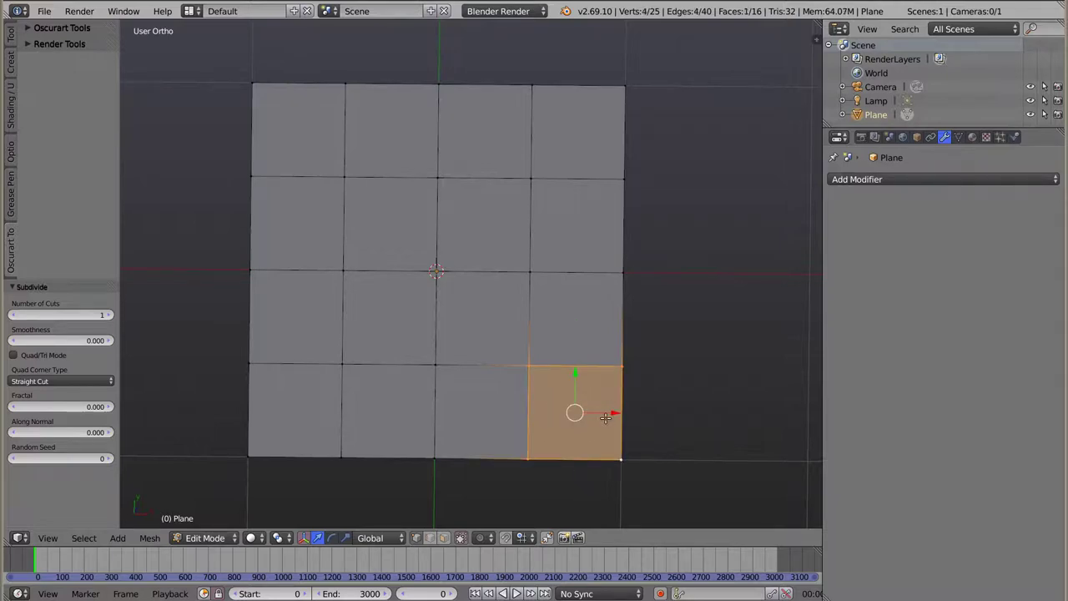
Knife-cut the bottom-right square from its top edge to its right edge, then select the whole mesh.
key(k)
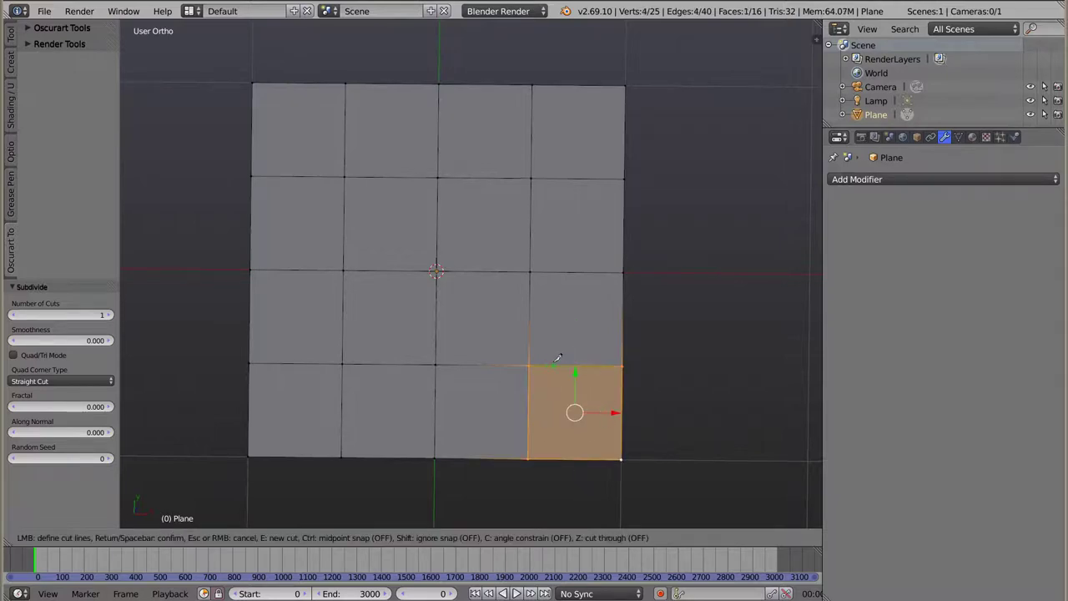
click(579, 366)
click(622, 409)
key(Return)
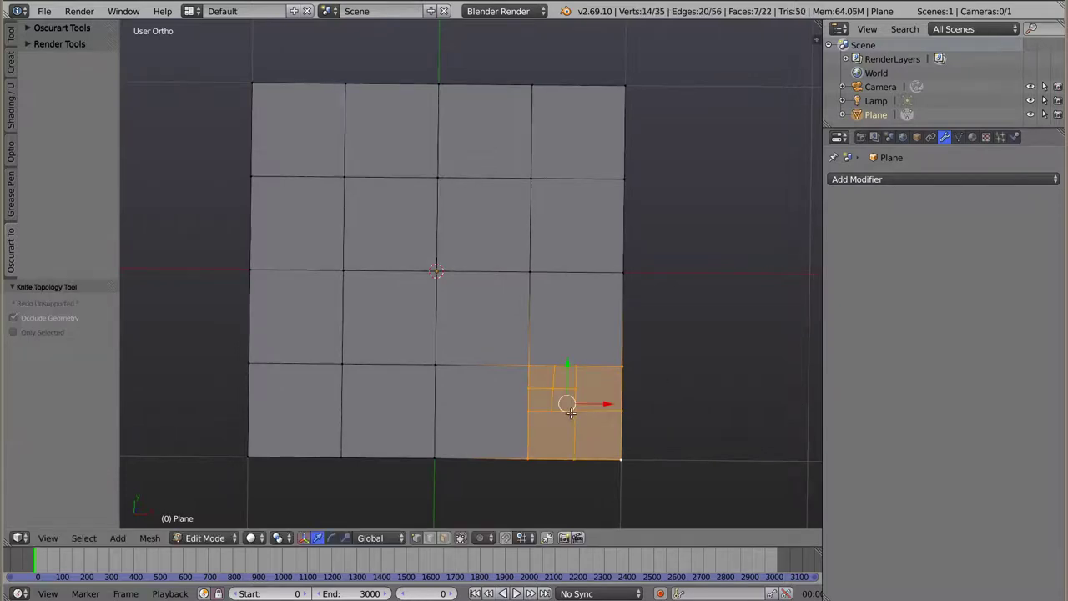
scroll(583, 410, up, 1)
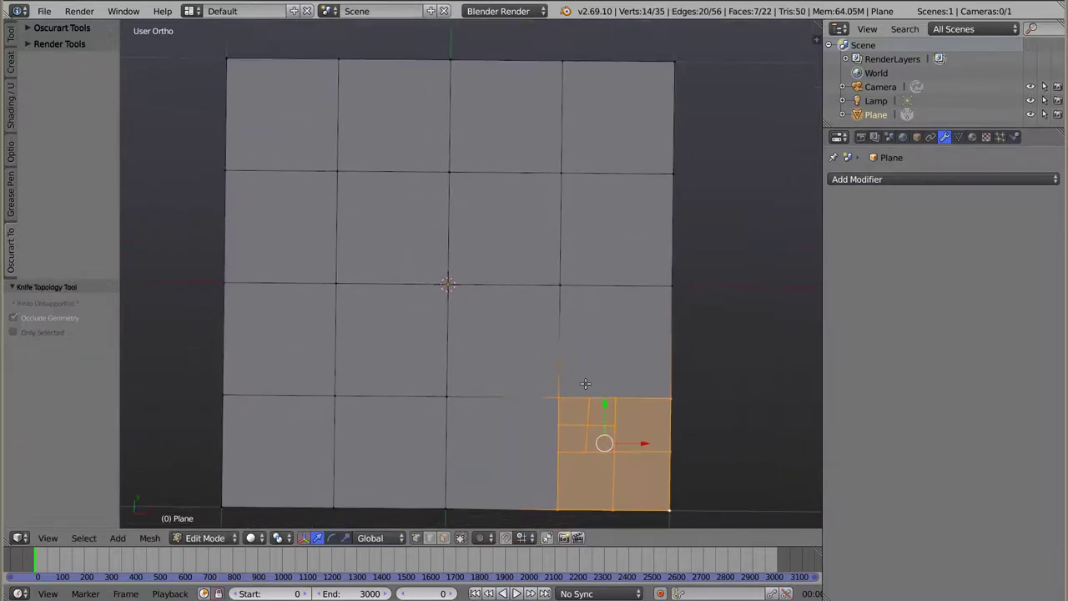
key(a)
key(a)
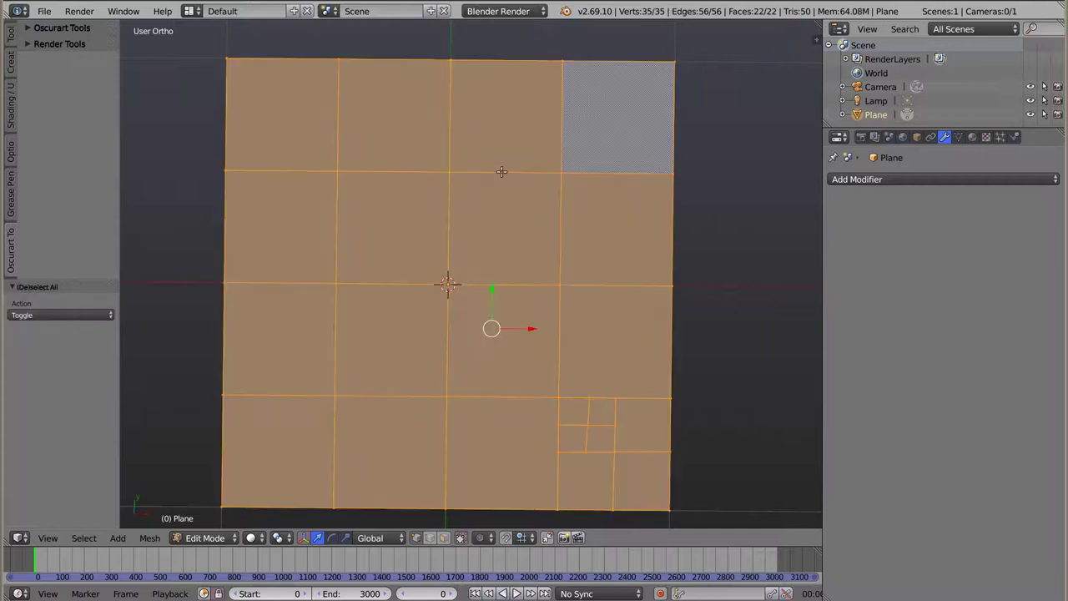
Back in Object Mode, add a Wireframe modifier to the cut plane and frame the resulting grid.
key(Tab)
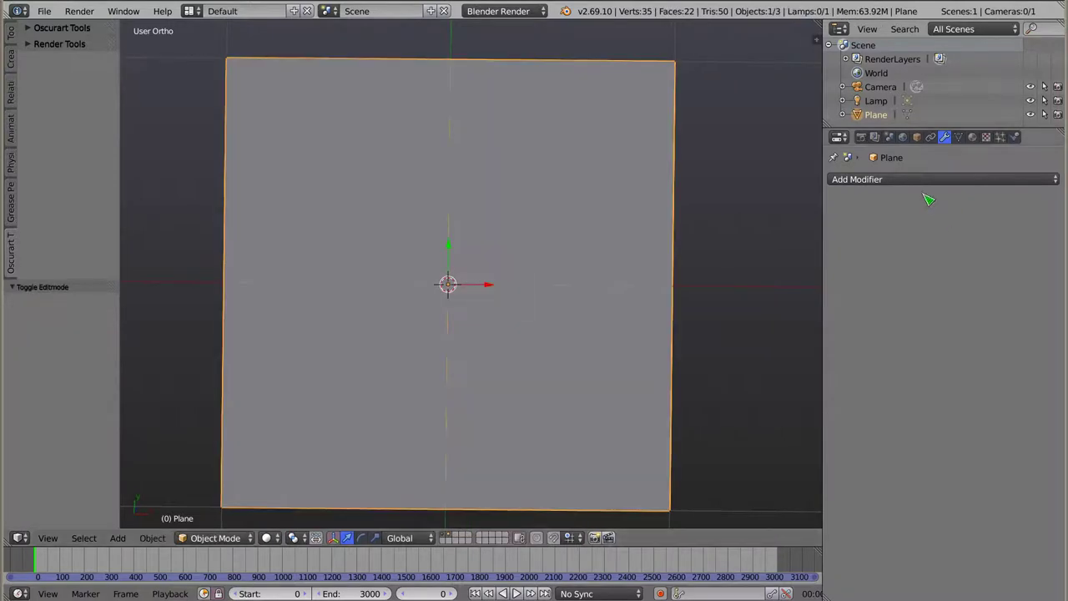
click(930, 182)
click(728, 418)
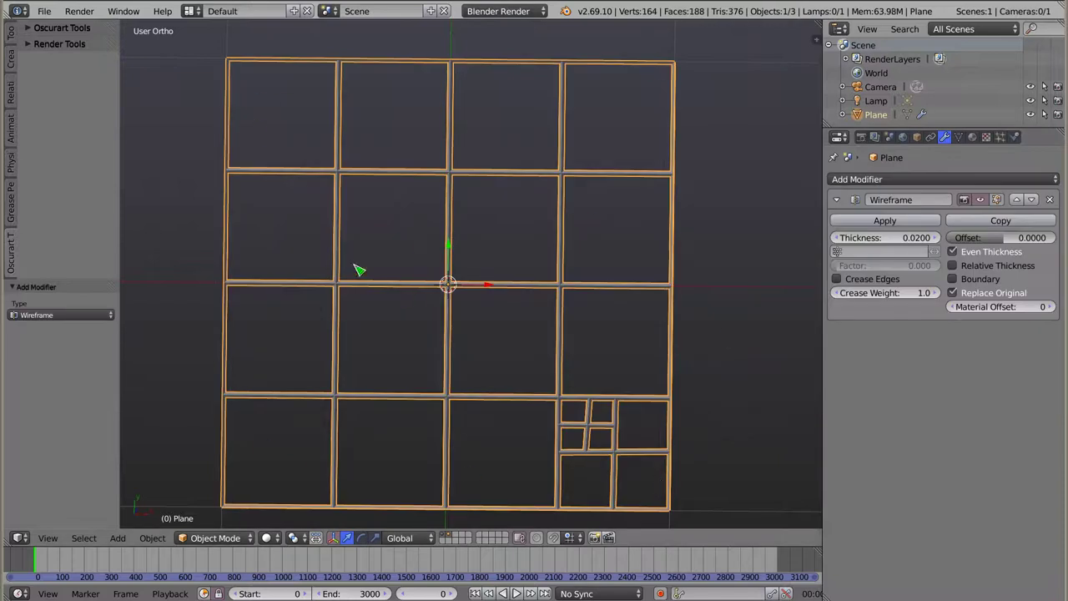
scroll(447, 348, down, 2)
shift+middle_drag(464, 334, 510, 312)
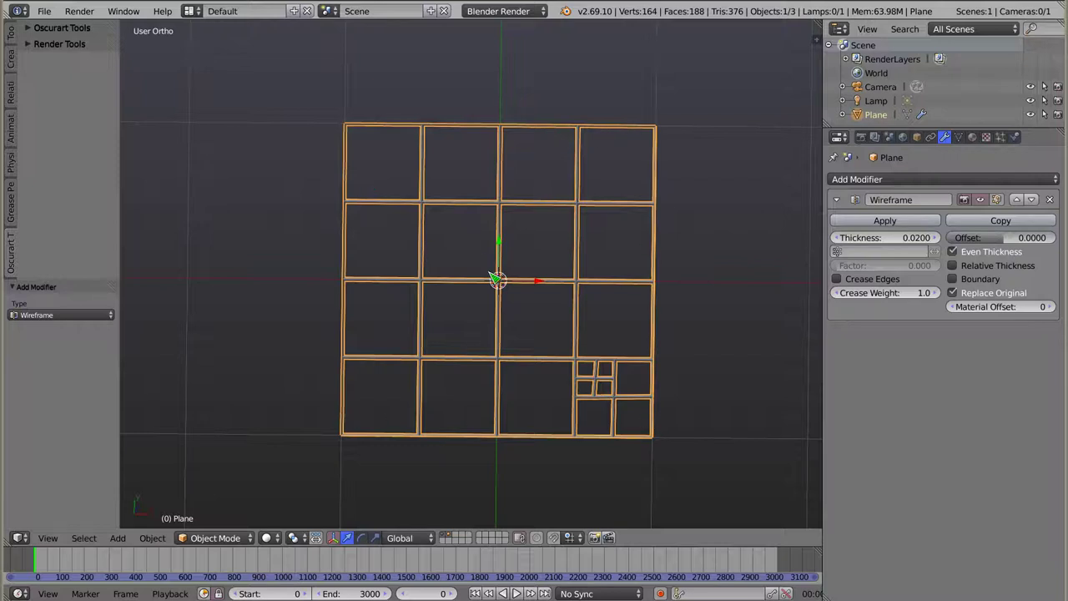
scroll(496, 278, up, 2)
shift+middle_drag(554, 312, 529, 307)
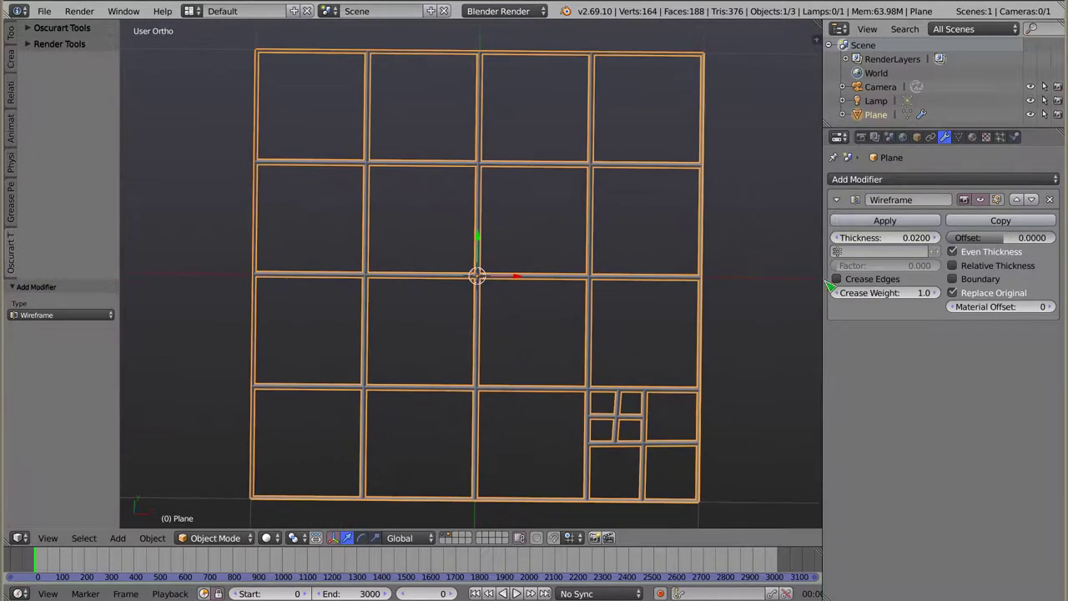
Turn off Even Thickness, raise the Wireframe thickness to 0.0939 and enable Boundary.
click(961, 255)
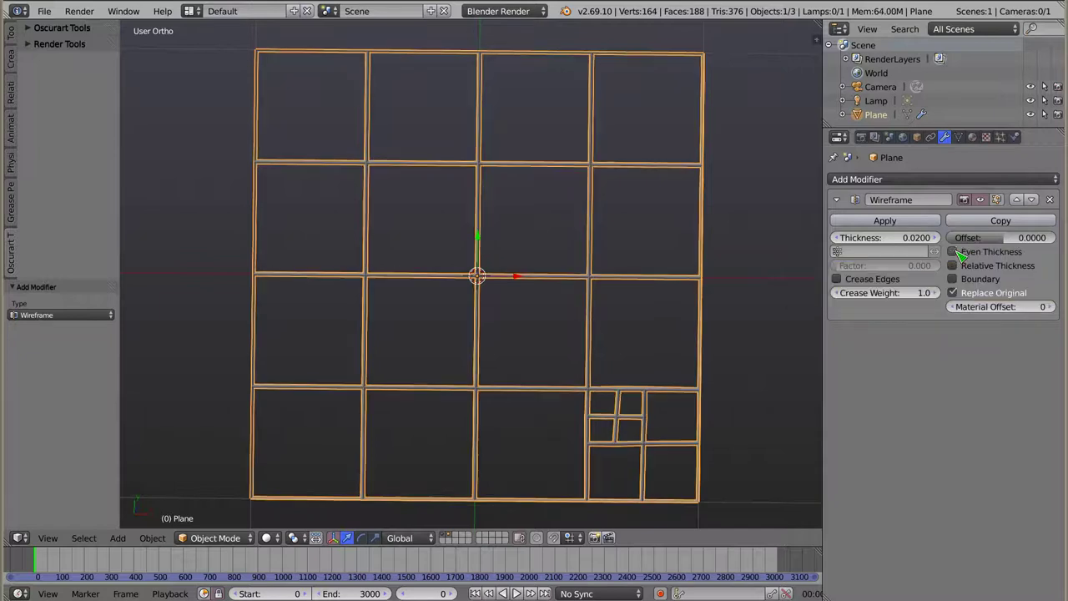
drag(886, 240, 972, 238)
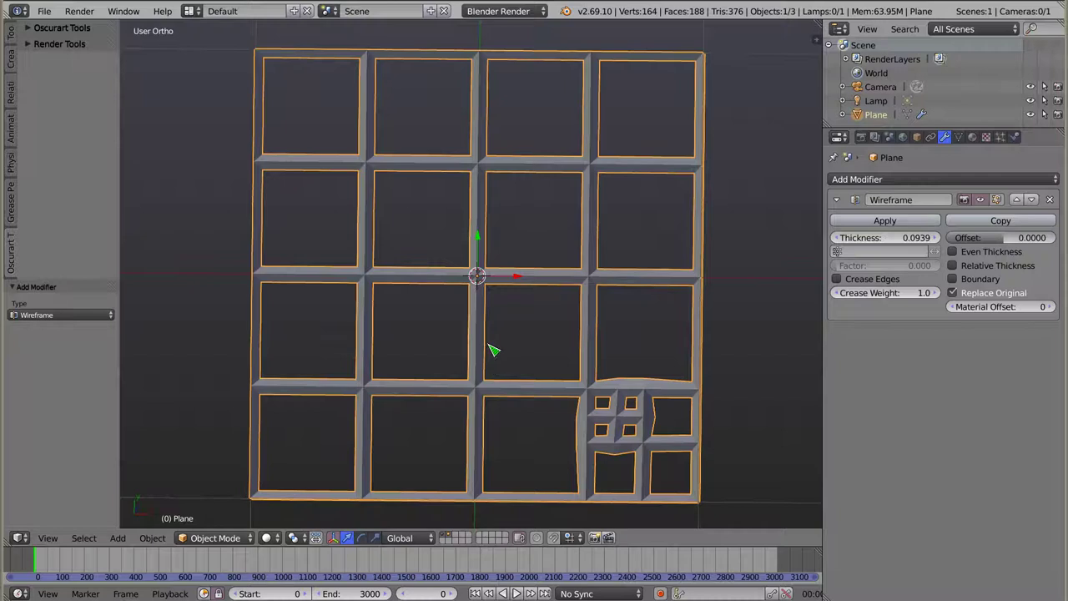
click(954, 279)
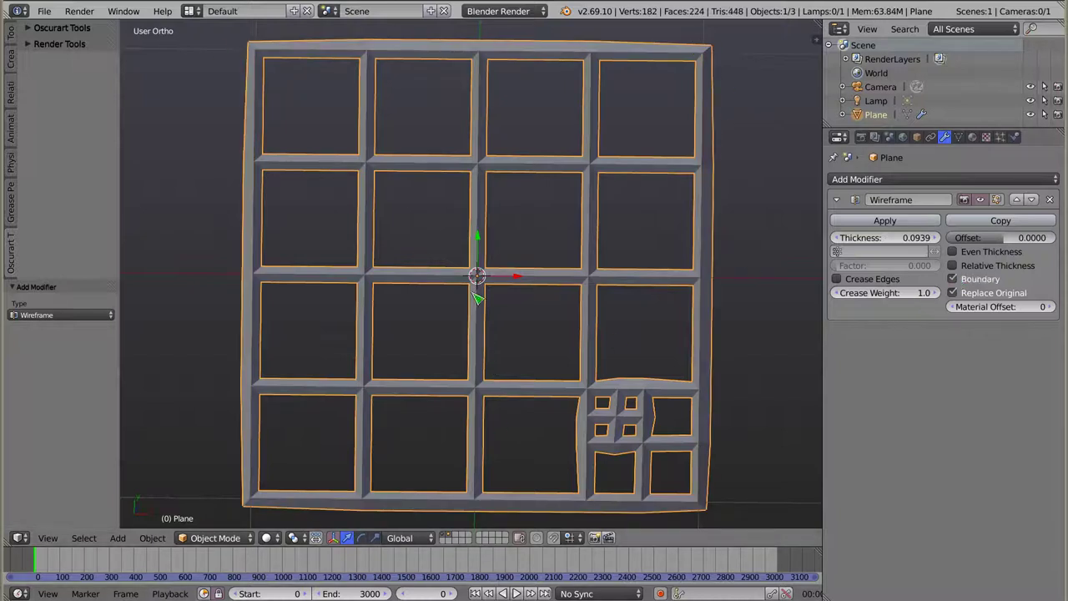
scroll(587, 427, up, 5)
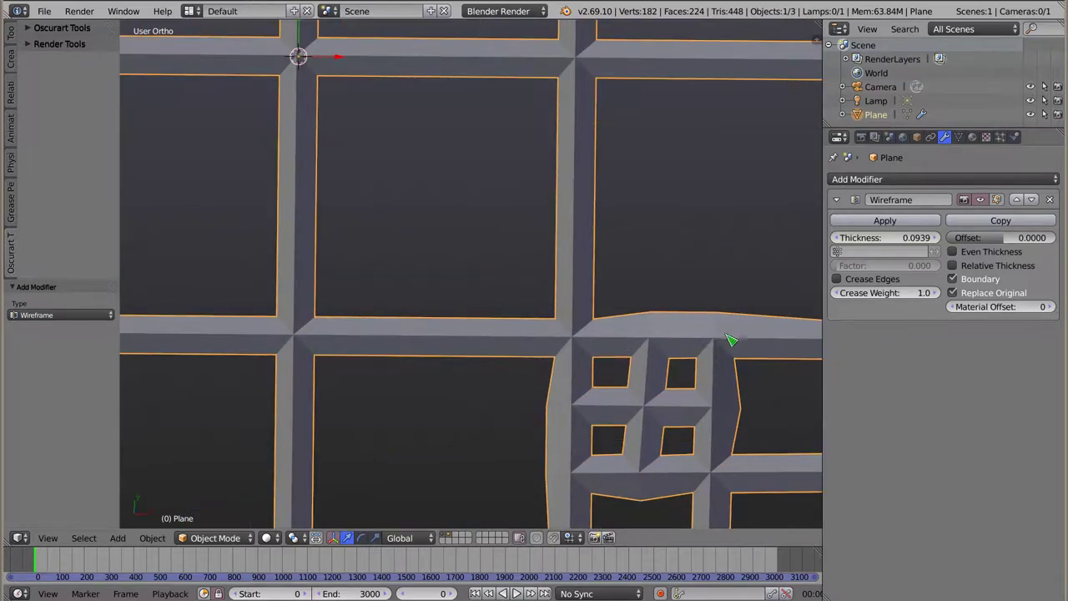
key(z)
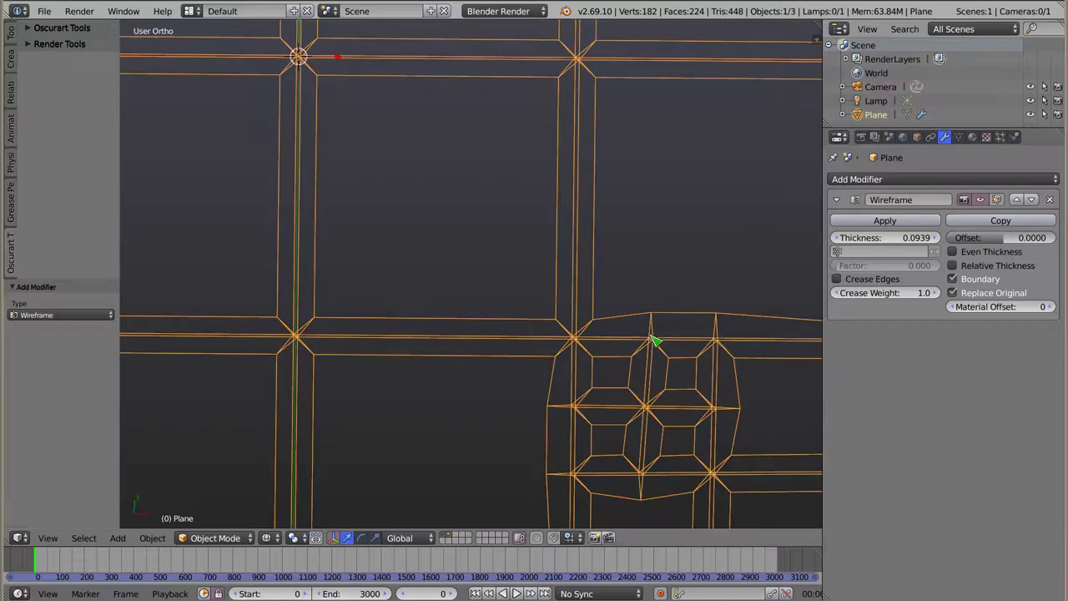
click(953, 252)
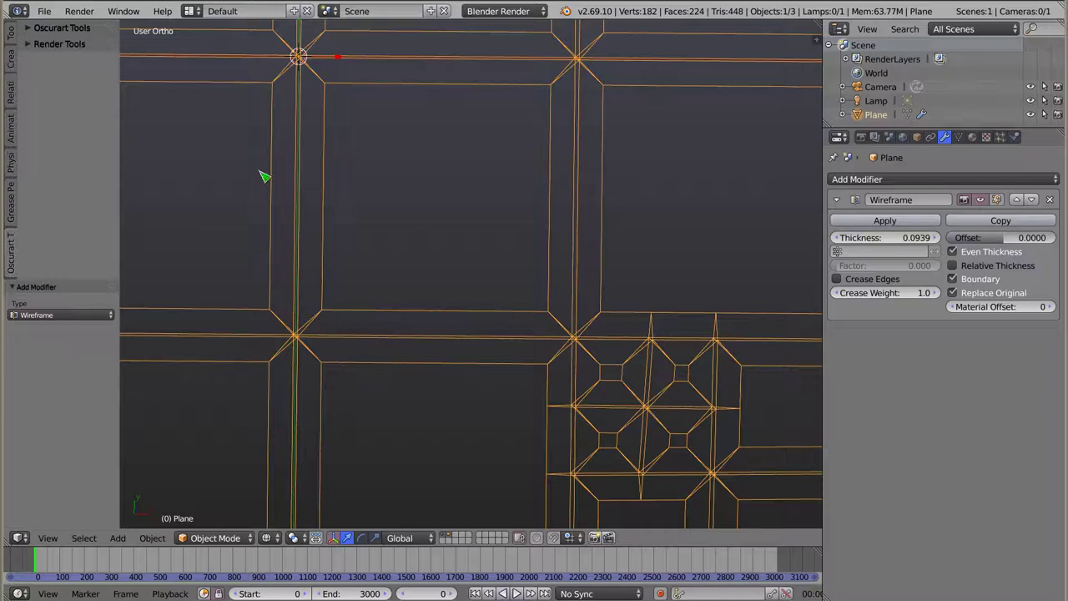
click(953, 253)
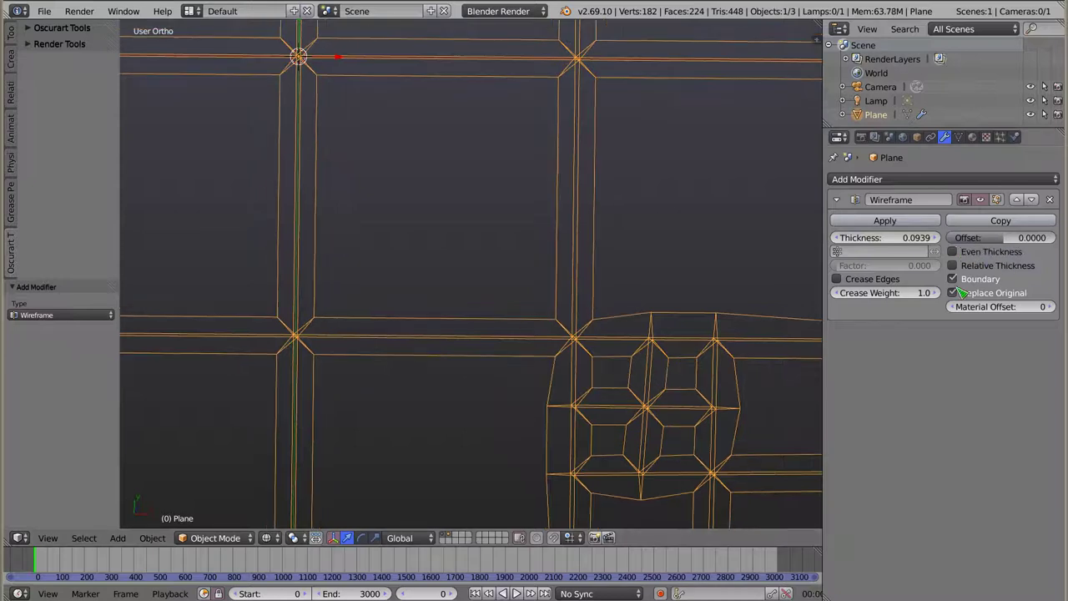
key(z)
scroll(503, 271, down, 3)
scroll(504, 270, down, 2)
shift+middle_drag(419, 187, 492, 278)
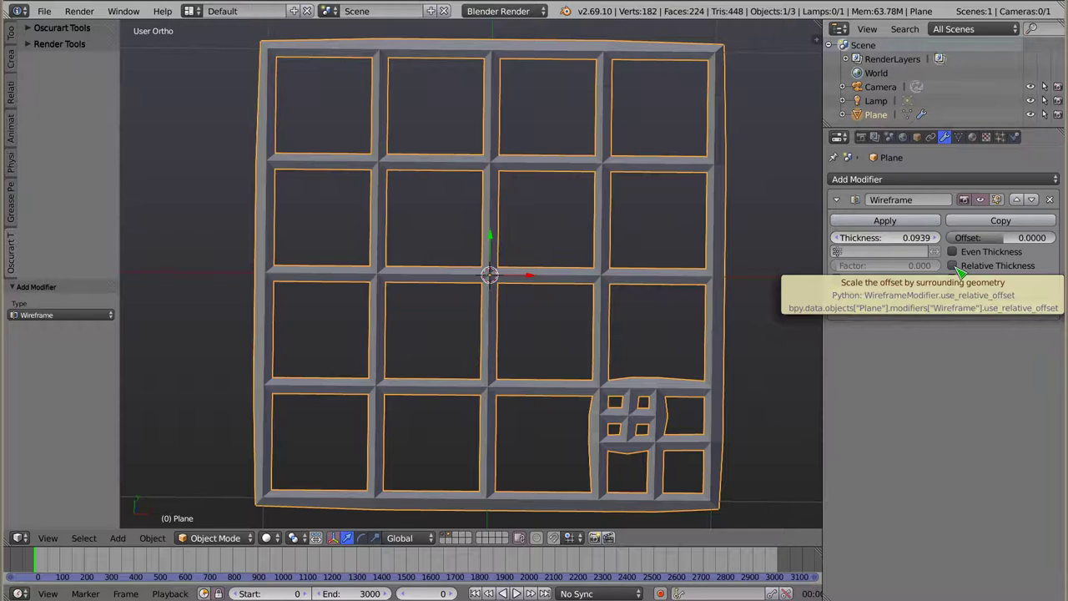
Enable Relative Thickness at 0.1887, annotate the top-middle grid cell, then erase the annotation.
click(953, 265)
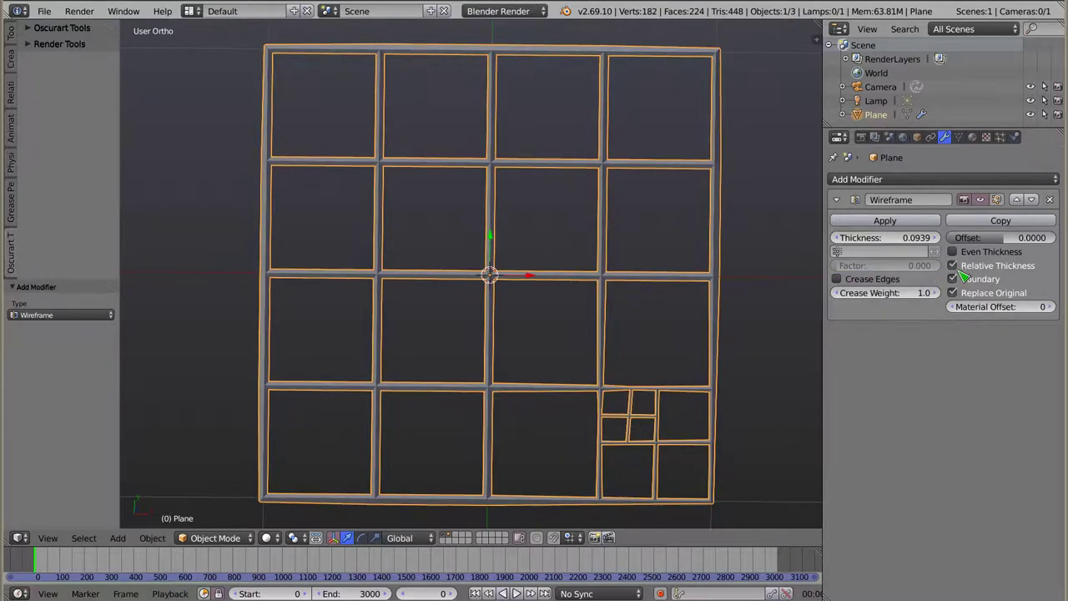
mouse_move(886, 238)
mouse_down()
mouse_move(906, 238)
mouse_move(874, 243)
mouse_up()
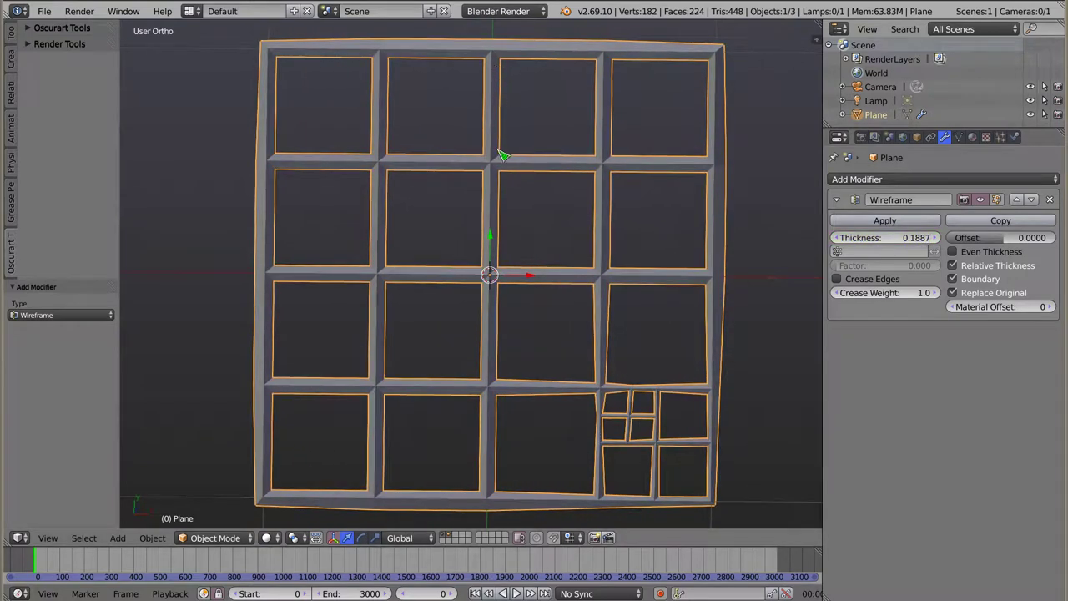
drag(433, 147, 432, 169)
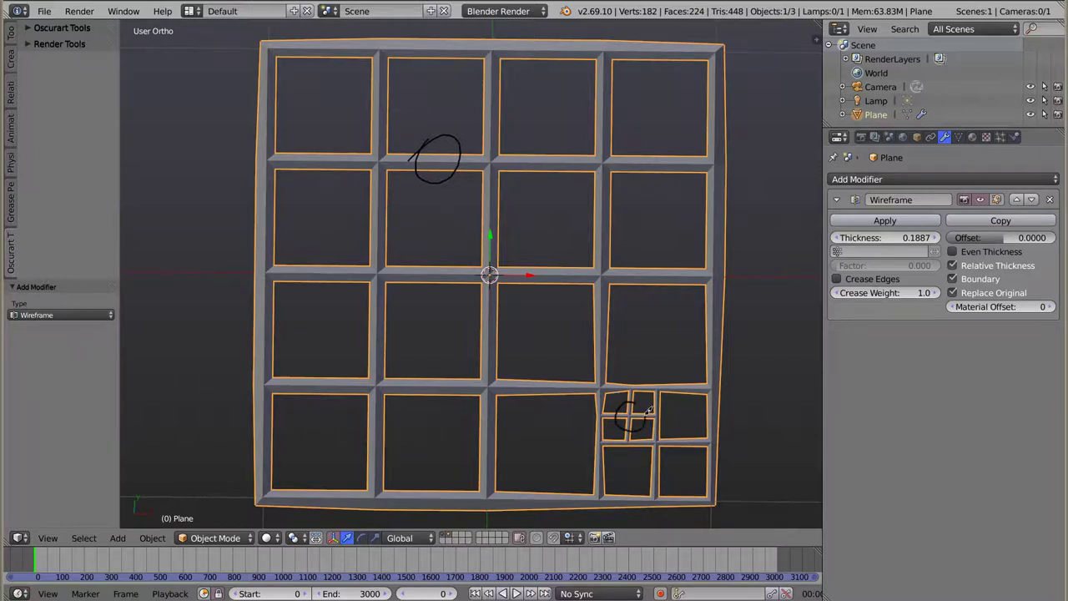
key(a)
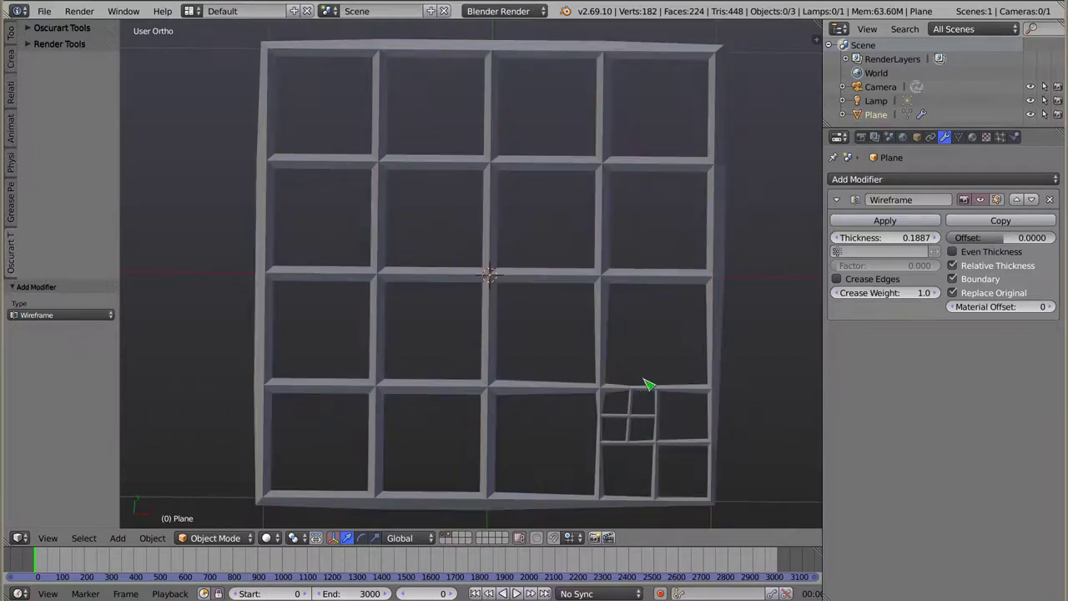
key(ctrl+z)
key(ctrl+z)
key(ctrl+z)
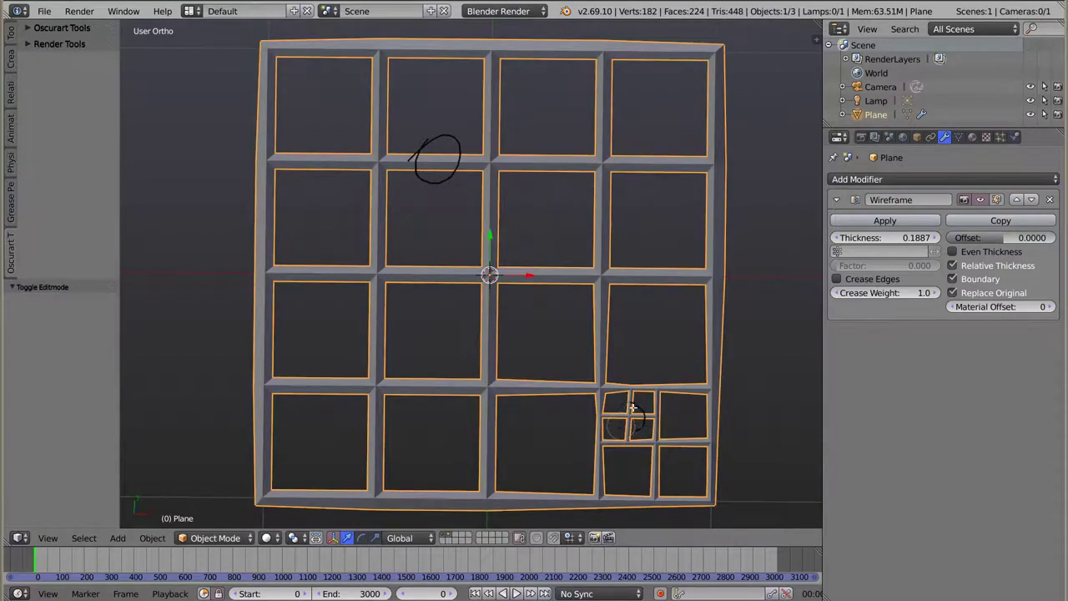
right_drag(417, 143, 420, 175)
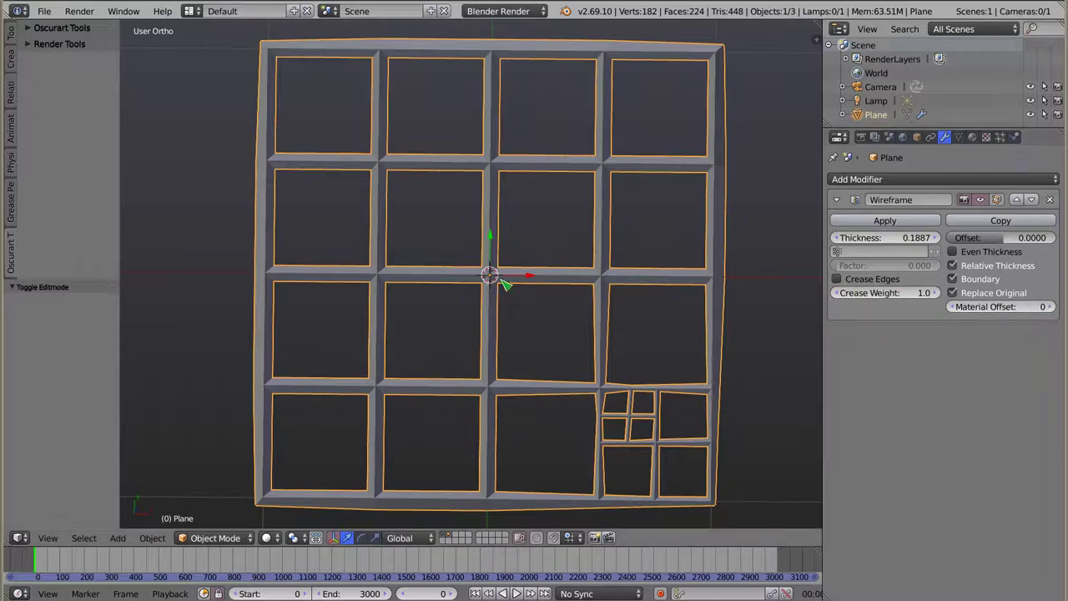
Delete the grid plane, add a fresh plane, and give it a Wireframe modifier.
key(Delete)
key(shift+a)
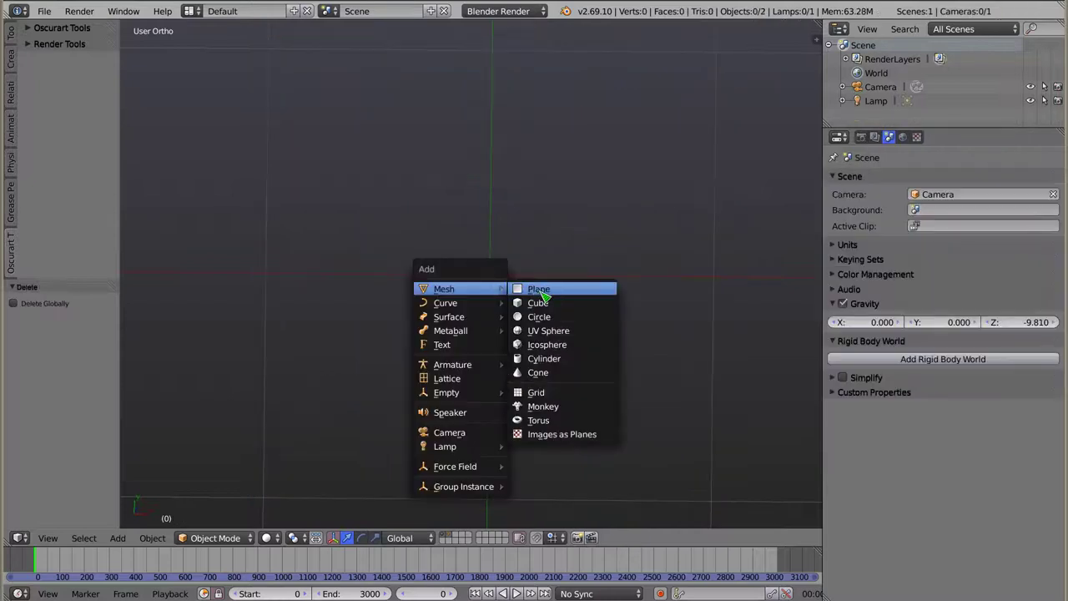
click(547, 294)
click(879, 185)
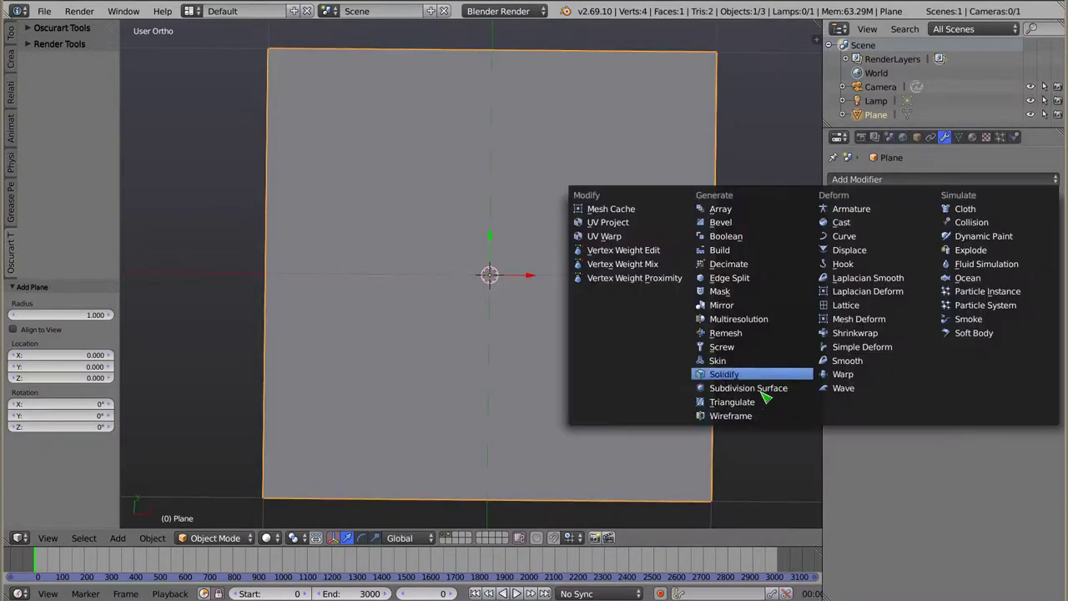
click(751, 419)
mouse_move(524, 377)
middle_down()
mouse_move(529, 172)
mouse_move(663, 274)
middle_up()
Set Wireframe thickness to 0.5632 and uncheck Replace Original, keeping offset at 0.
drag(885, 238, 935, 238)
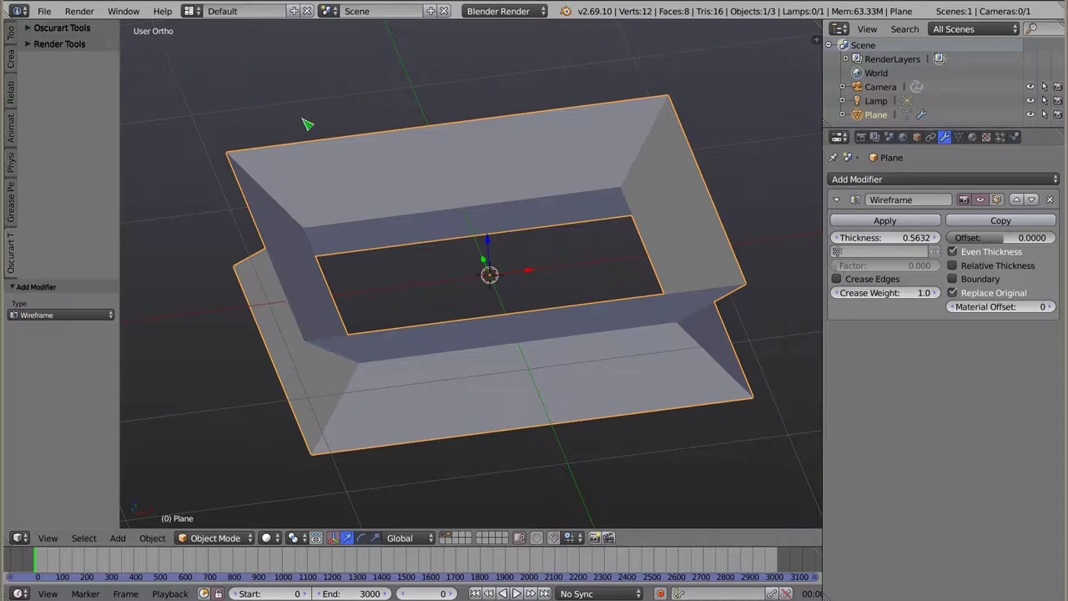
click(959, 295)
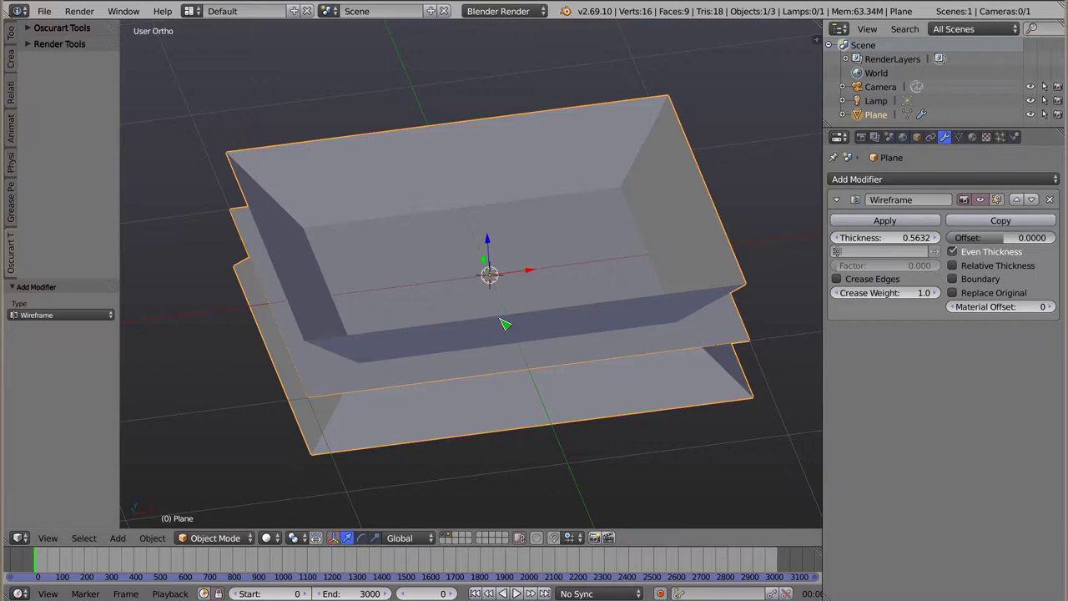
mouse_move(401, 311)
middle_down()
mouse_move(410, 250)
mouse_move(394, 298)
middle_up()
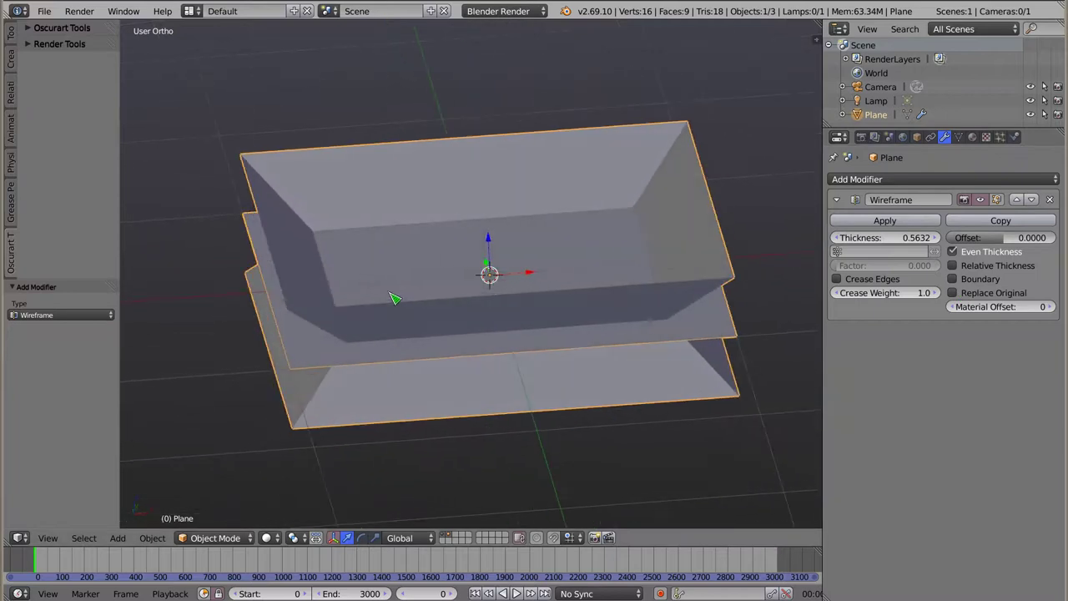
mouse_move(1002, 238)
mouse_down()
mouse_move(968, 238)
mouse_move(1044, 238)
mouse_move(960, 238)
mouse_move(1018, 238)
mouse_move(960, 238)
mouse_move(1002, 238)
mouse_up()
Create a new material for the plane with a red diffuse colour.
click(973, 137)
key(Tab)
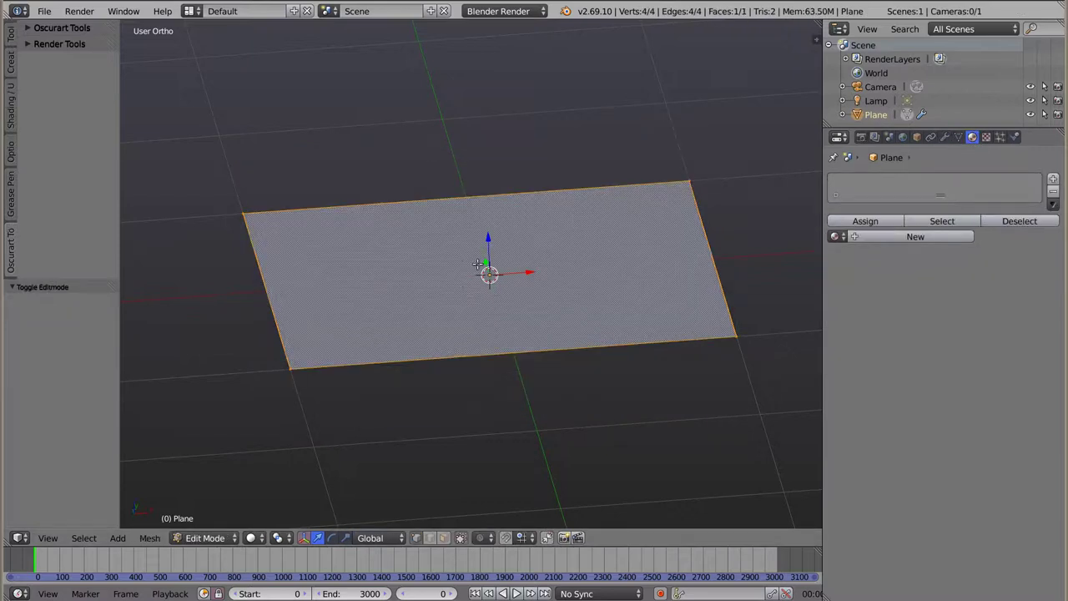
key(Tab)
click(916, 236)
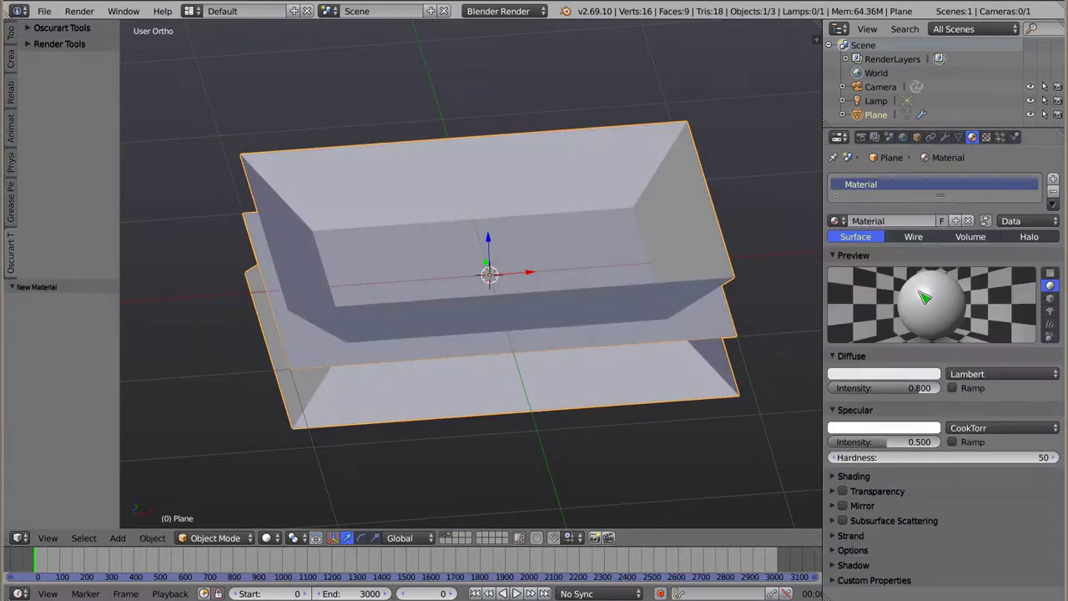
click(893, 377)
drag(890, 343, 843, 354)
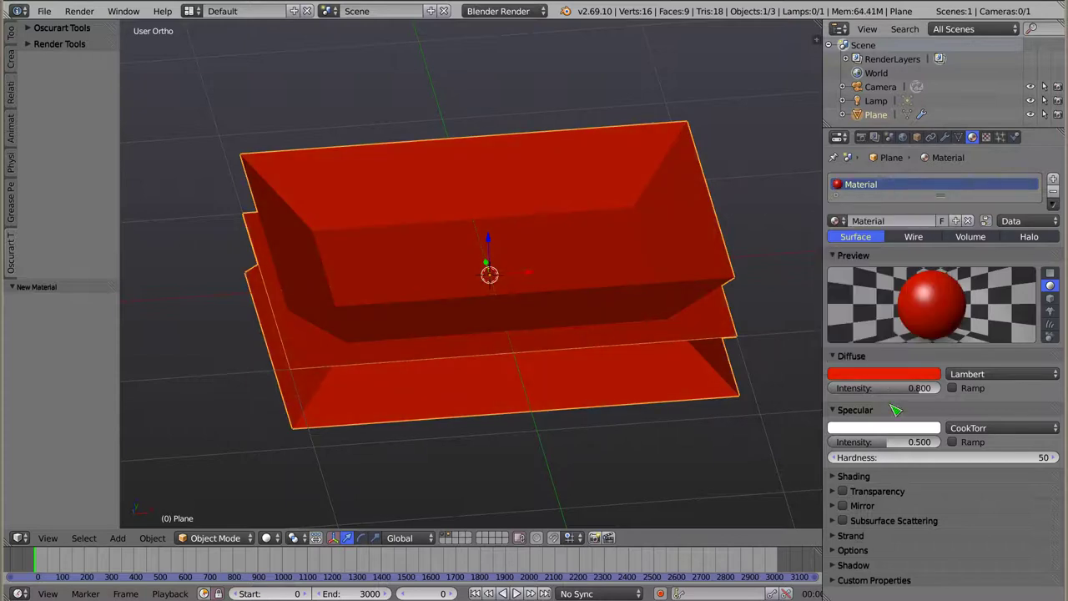
Add a second slot with a green Material.001, then reselect the red first slot.
click(1054, 179)
click(933, 226)
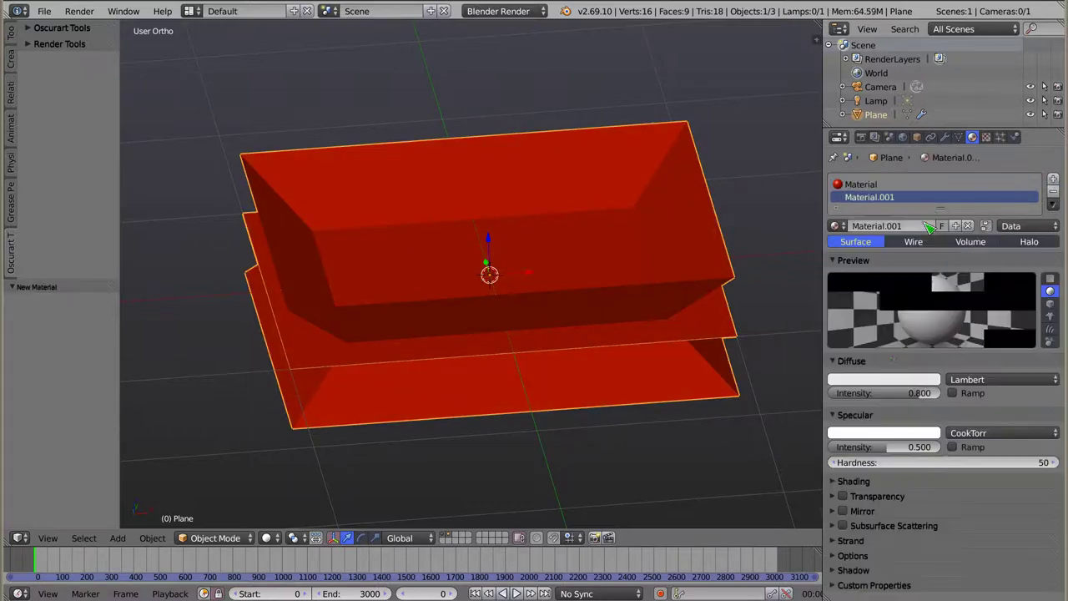
click(884, 380)
drag(881, 269, 859, 286)
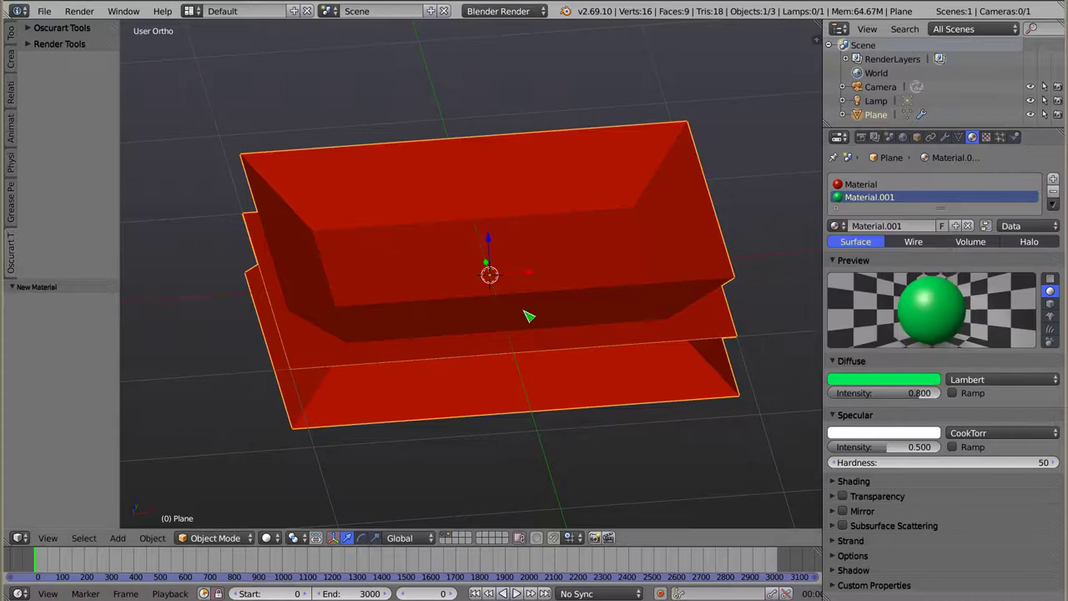
mouse_move(464, 202)
middle_down()
mouse_move(489, 401)
mouse_move(609, 231)
mouse_move(530, 189)
mouse_move(551, 298)
mouse_move(512, 203)
mouse_move(393, 167)
mouse_move(392, 151)
middle_up()
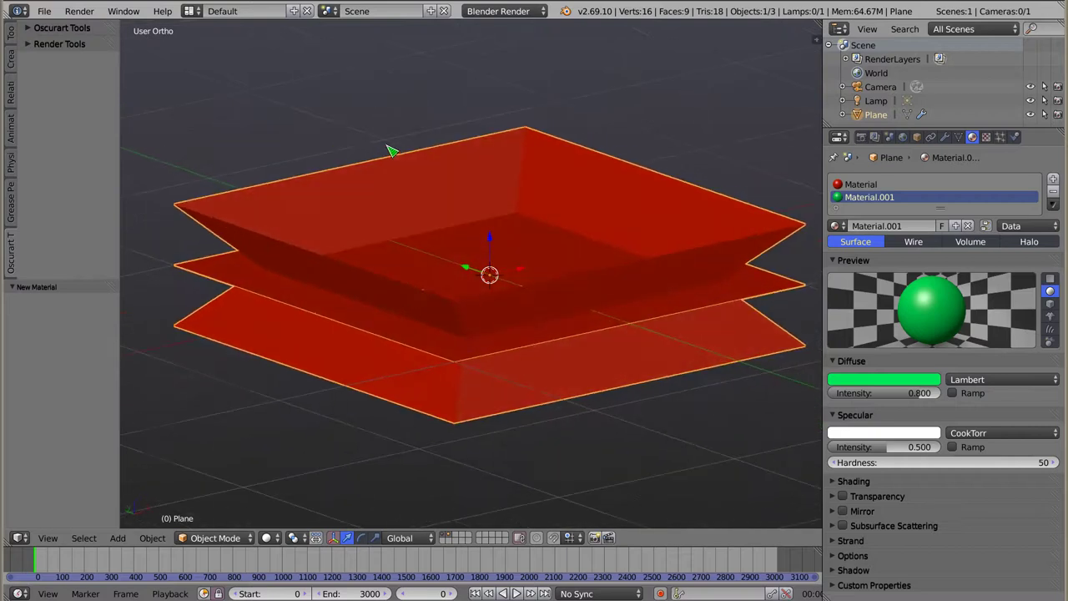
click(868, 185)
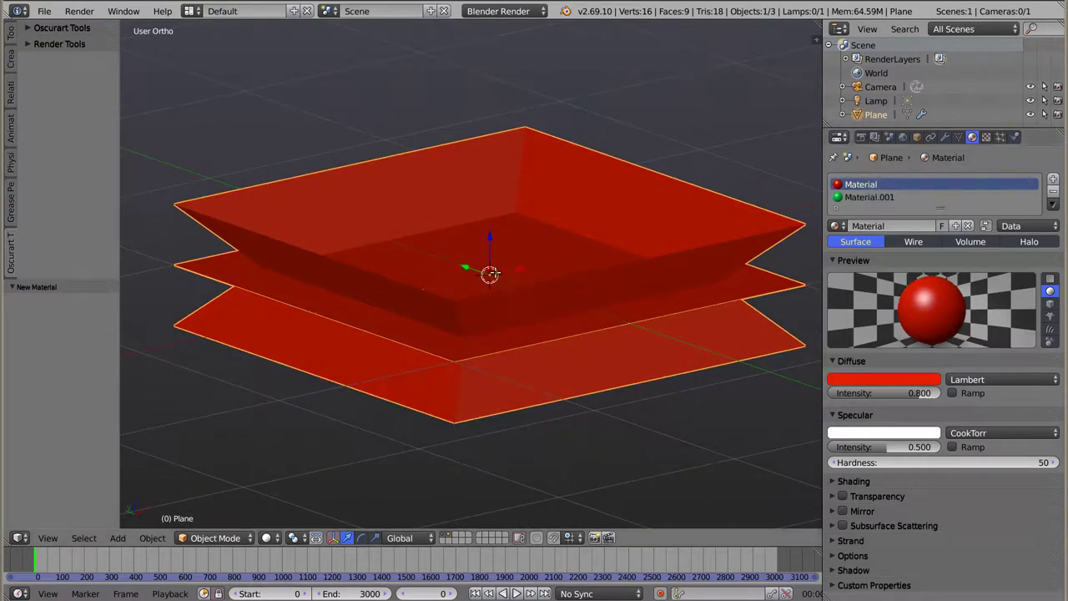
Set the Wireframe Material Offset to 1 so the frame uses the green material.
key(Tab)
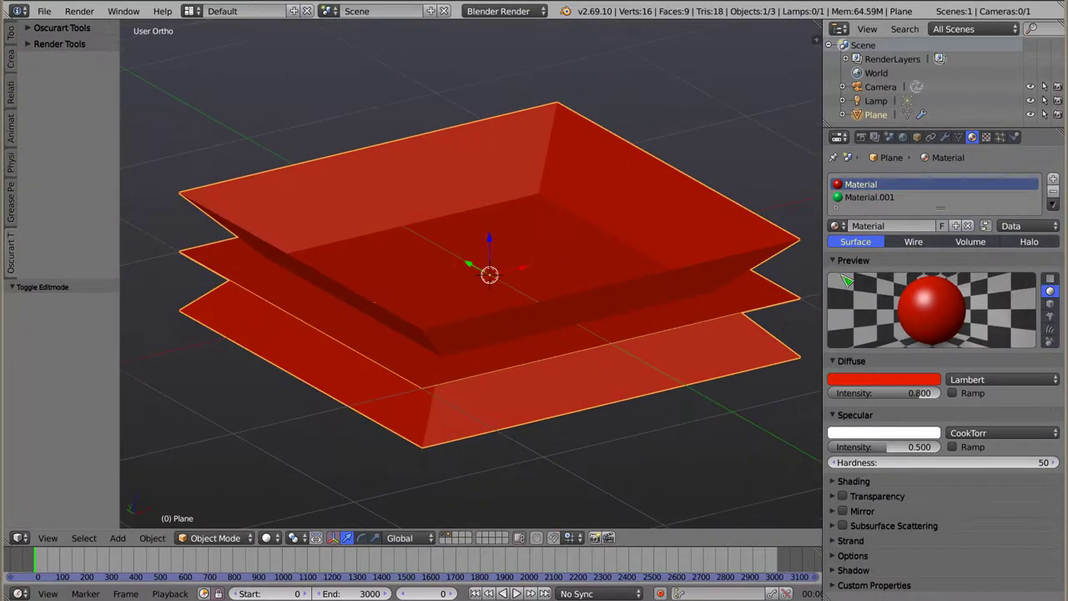
click(946, 137)
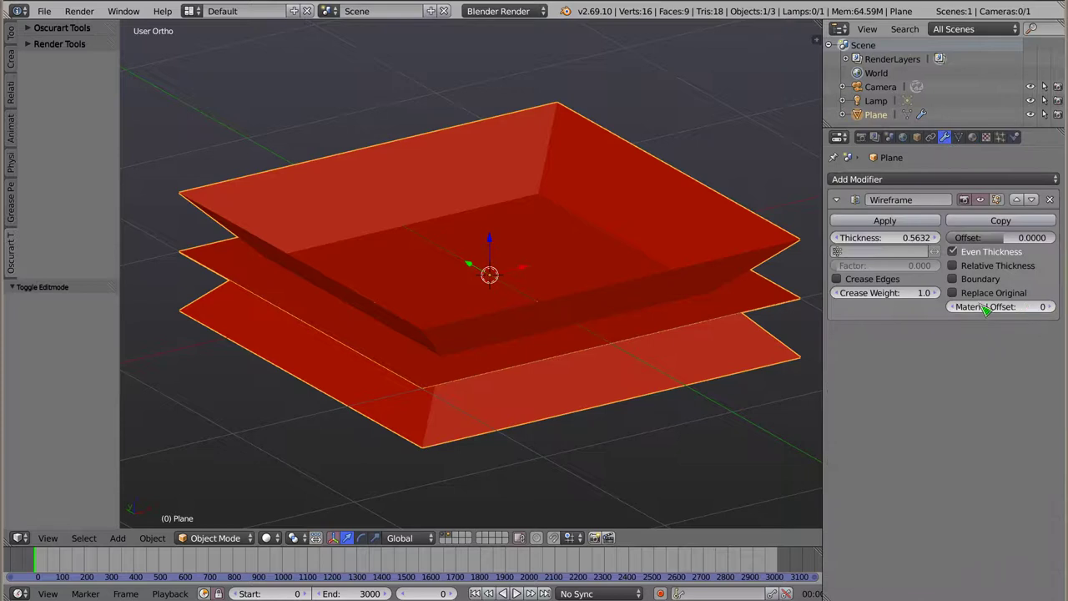
click(1051, 308)
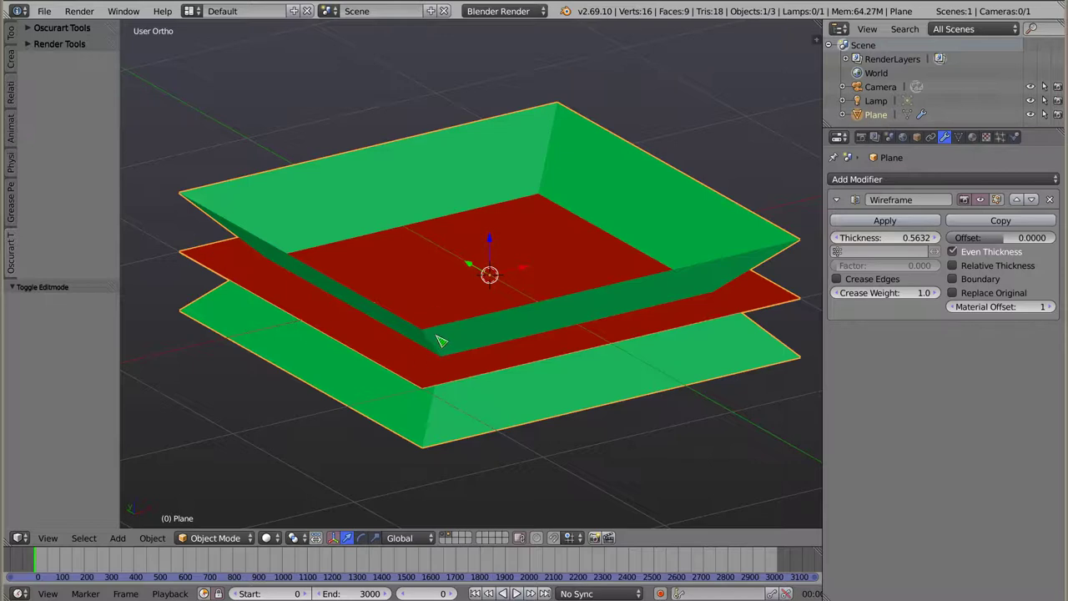
click(1050, 306)
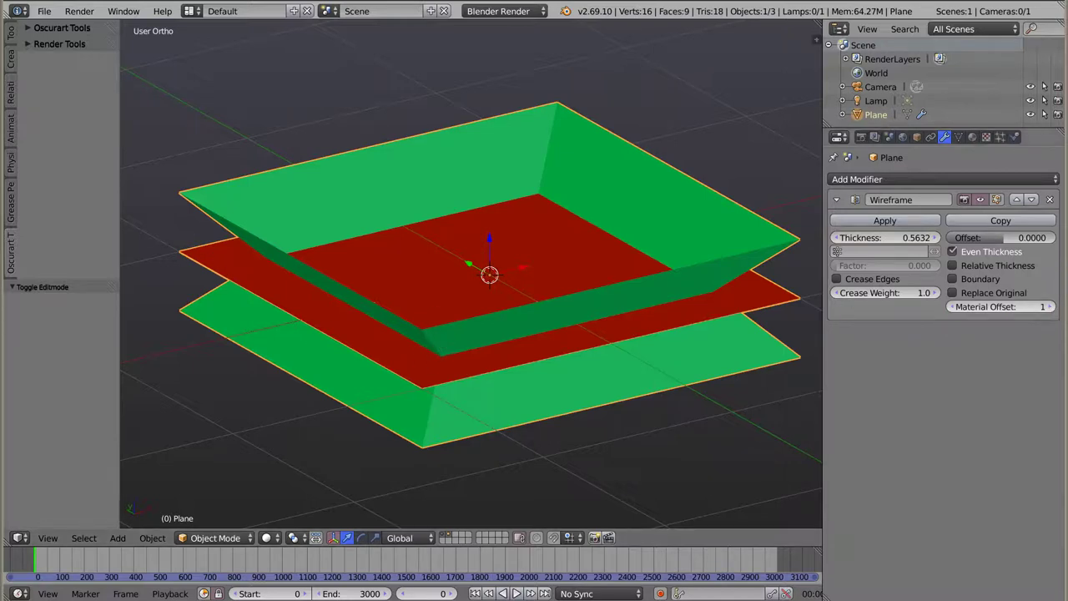
click(1050, 307)
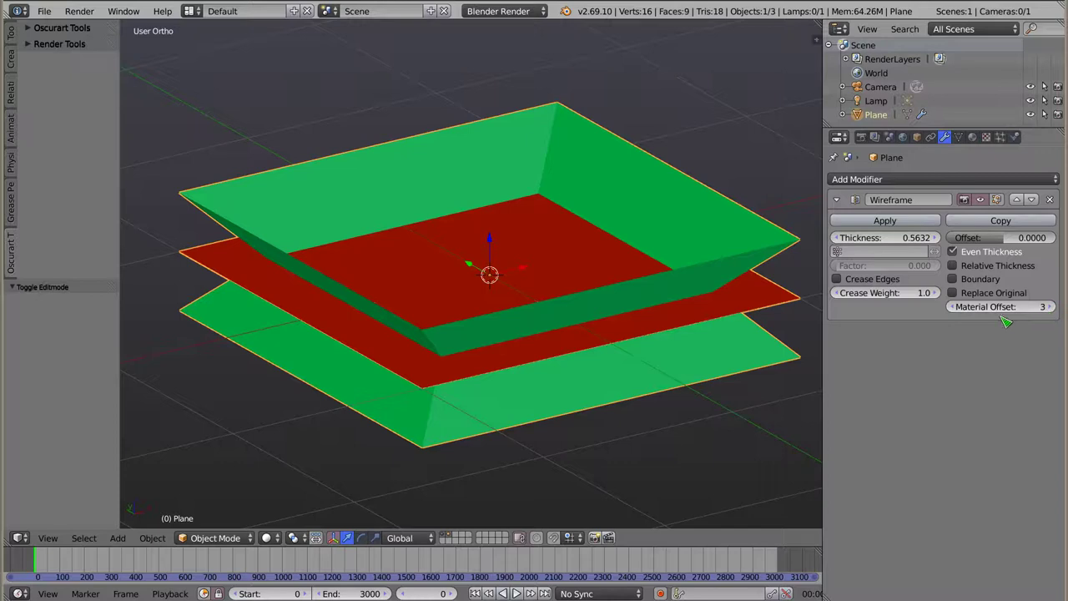
click(954, 306)
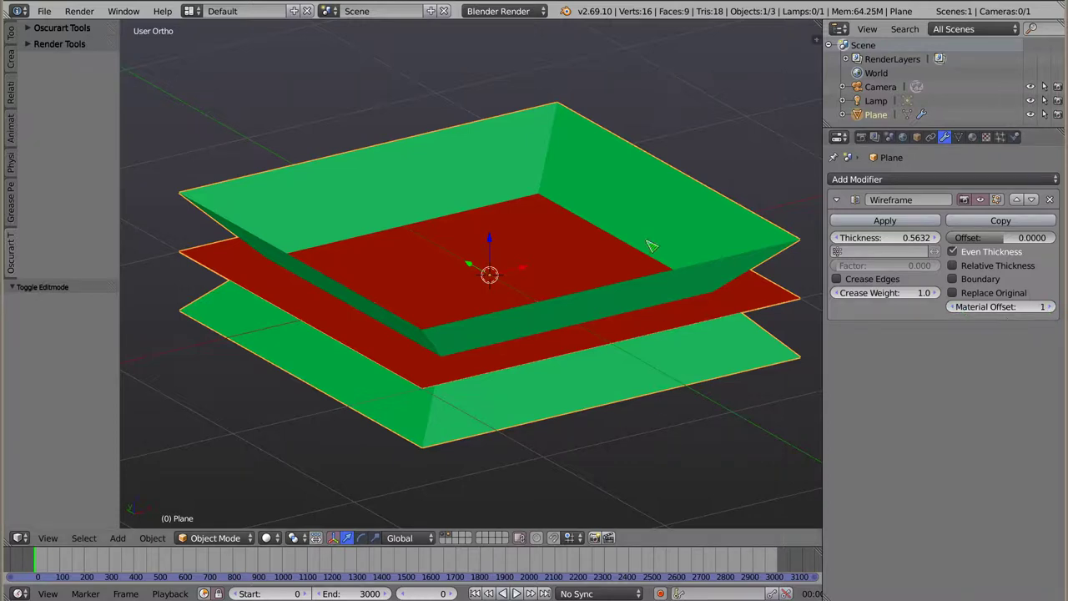
Drag the Wireframe Offset to 1.0000 and view the frame from a low oblique angle.
mouse_move(503, 282)
middle_down()
mouse_move(437, 370)
mouse_move(520, 271)
middle_up()
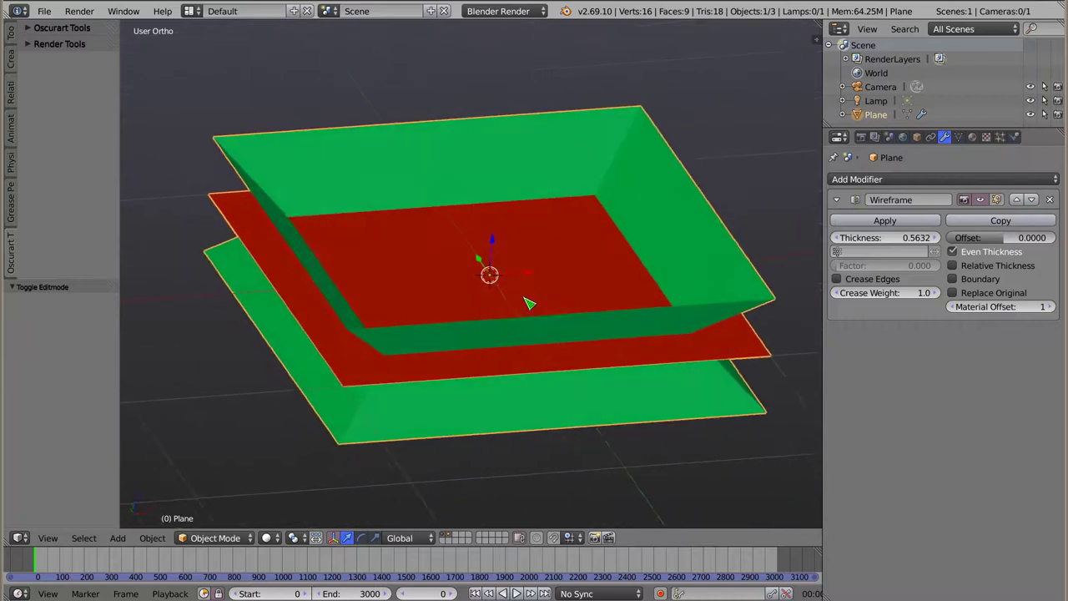
shift+middle_drag(482, 250, 467, 242)
mouse_move(1010, 240)
mouse_down()
mouse_move(952, 240)
mouse_move(1052, 238)
mouse_up()
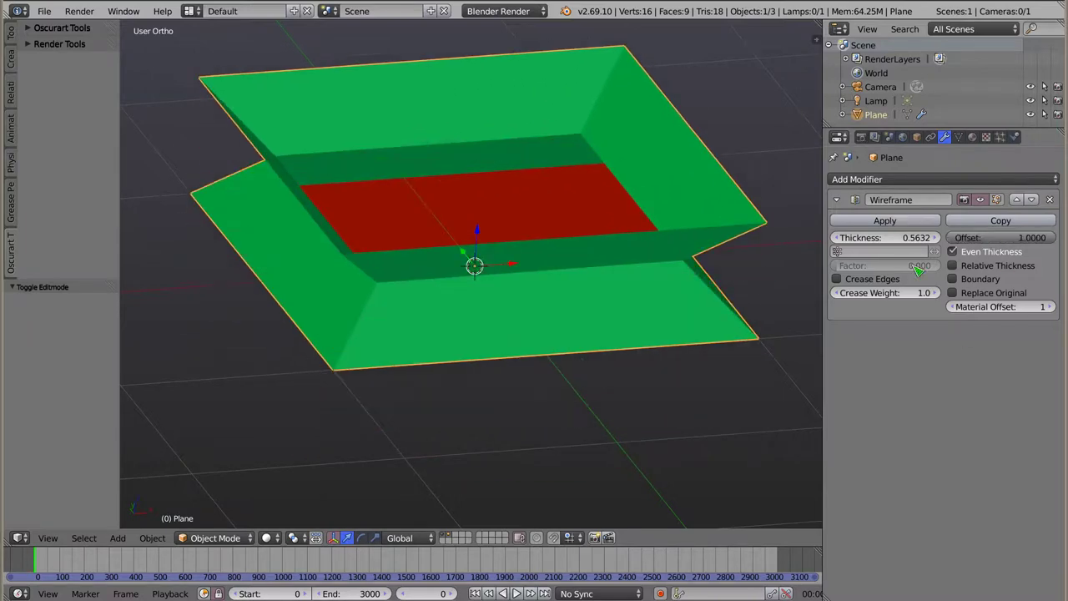
mouse_move(345, 221)
middle_down()
mouse_move(518, 253)
mouse_move(500, 193)
mouse_move(462, 334)
mouse_move(563, 326)
middle_up()
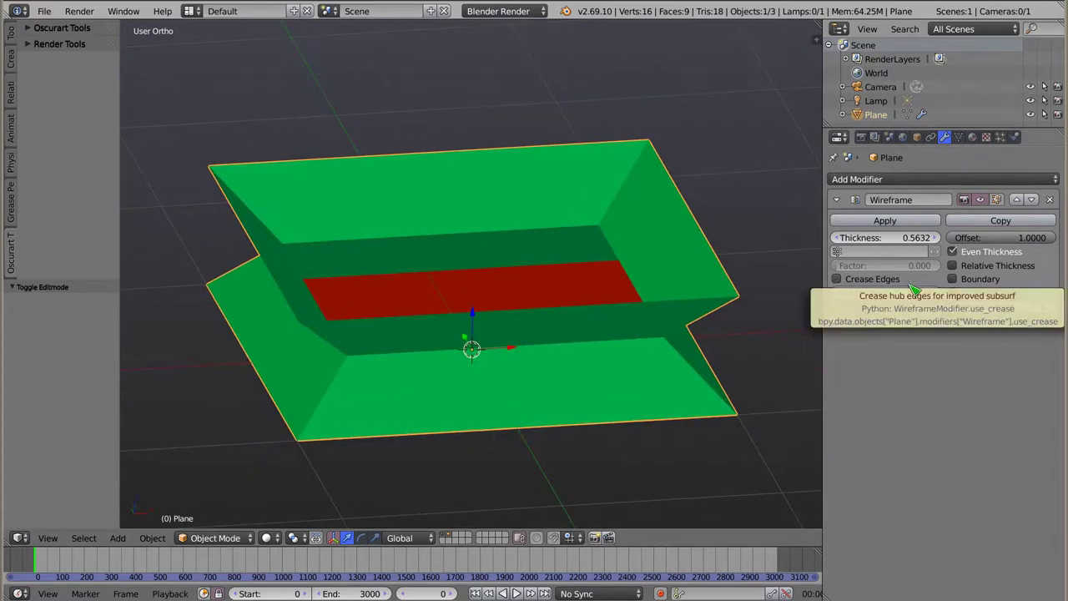
Enable Crease Edges, set Crease Weight to 0.0, then switch Crease Edges back off.
click(839, 280)
drag(884, 293, 873, 293)
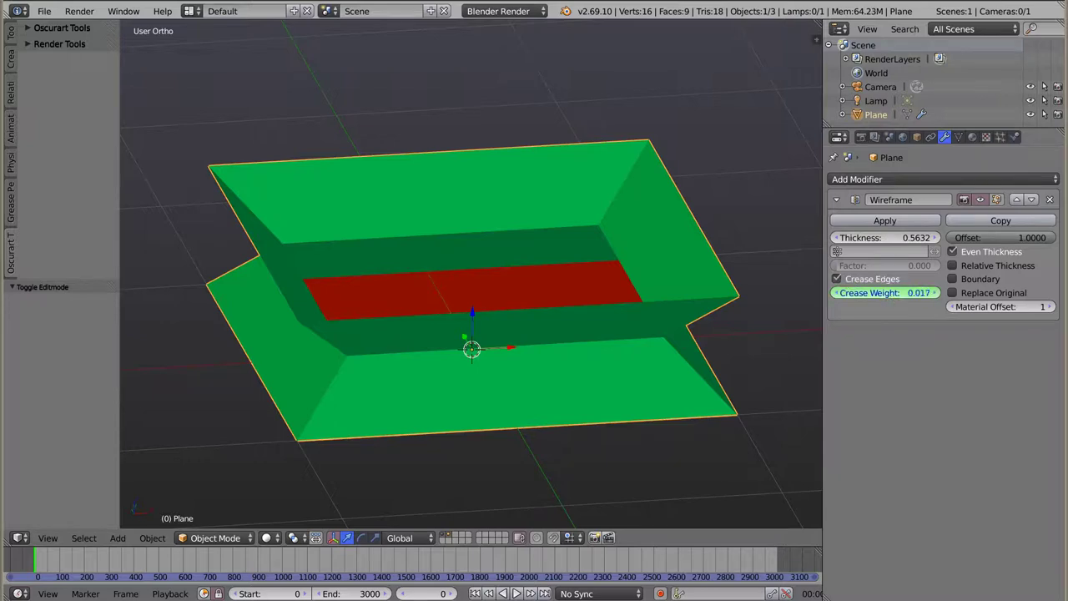
click(837, 279)
mouse_move(458, 251)
middle_down()
mouse_move(503, 322)
mouse_move(437, 198)
mouse_move(330, 177)
middle_up()
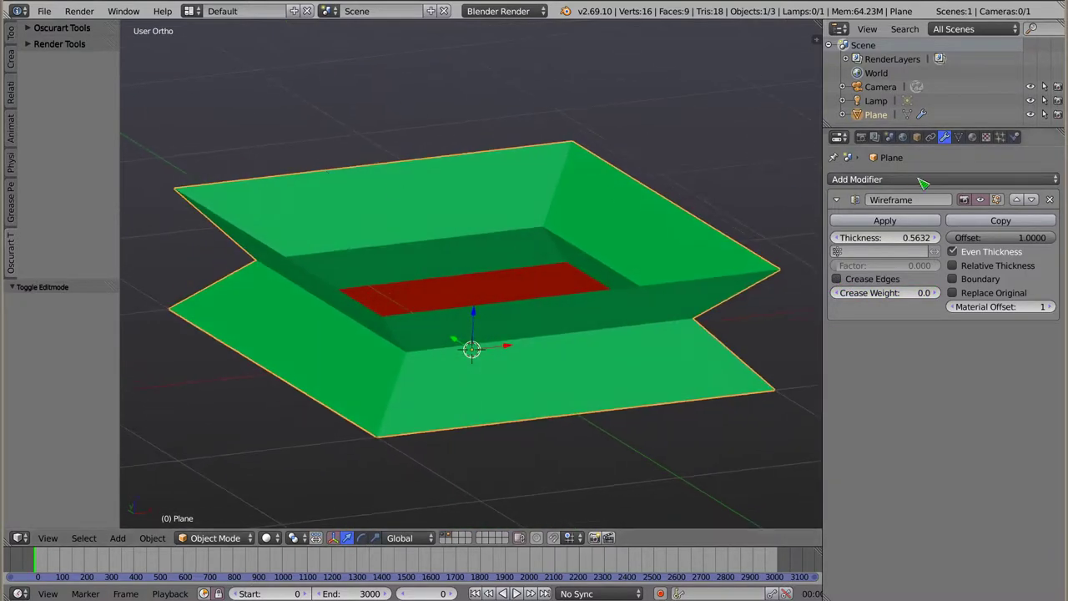
click(924, 182)
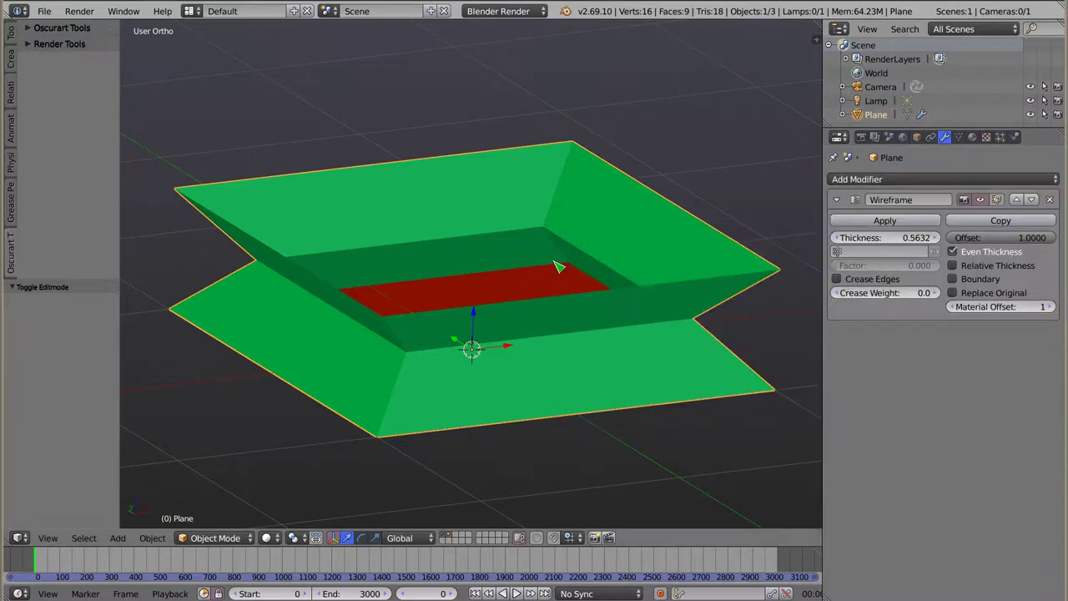
Add Subdivision Surface smoothing to the frame and raise it to level 5.
key(ctrl+1)
key(ctrl+2)
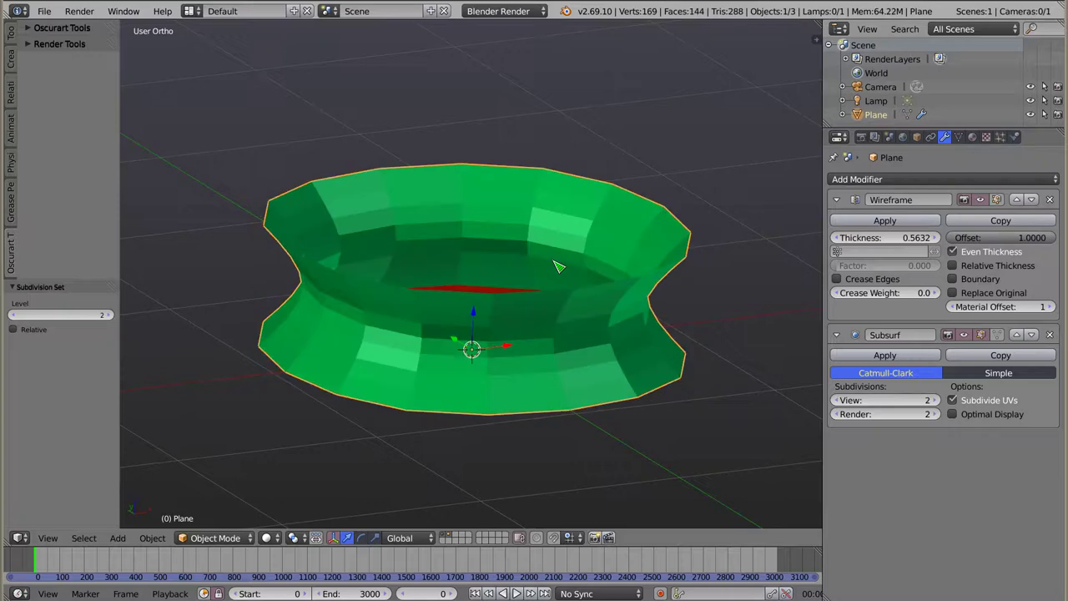
key(ctrl+3)
key(ctrl+4)
key(ctrl+5)
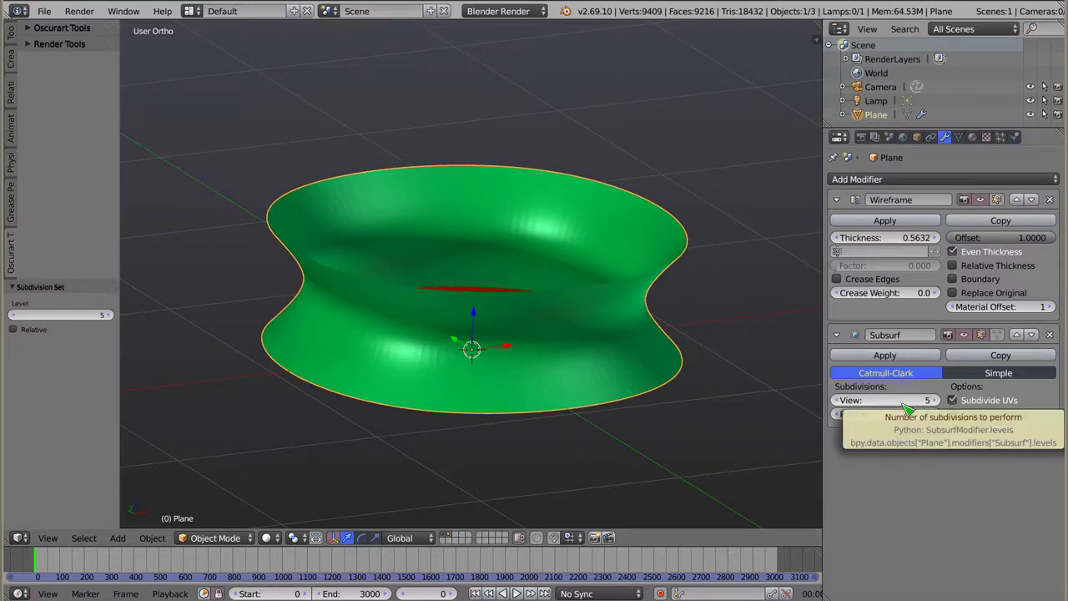
mouse_move(386, 233)
middle_down()
mouse_move(434, 369)
mouse_move(475, 239)
mouse_move(465, 404)
middle_up()
key(z)
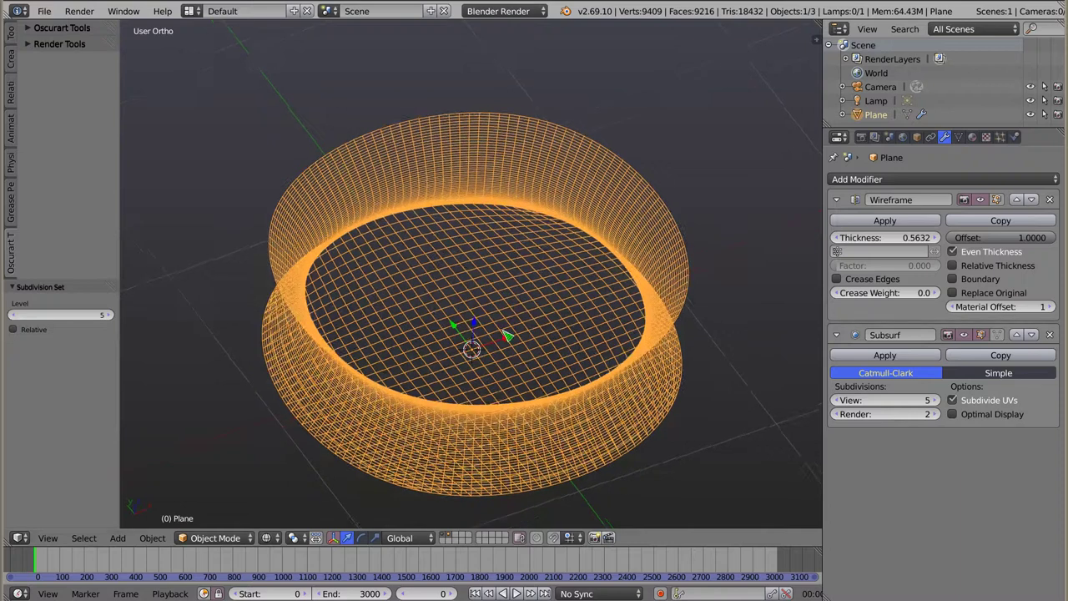
Bring the Wireframe offset through -0.1 to 0.0000, then view the ring in Front Ortho.
drag(1017, 238, 985, 238)
key(z)
middle_drag(519, 371, 724, 306)
drag(1001, 238, 969, 238)
mouse_move(454, 351)
middle_down()
mouse_move(411, 271)
mouse_move(429, 303)
middle_up()
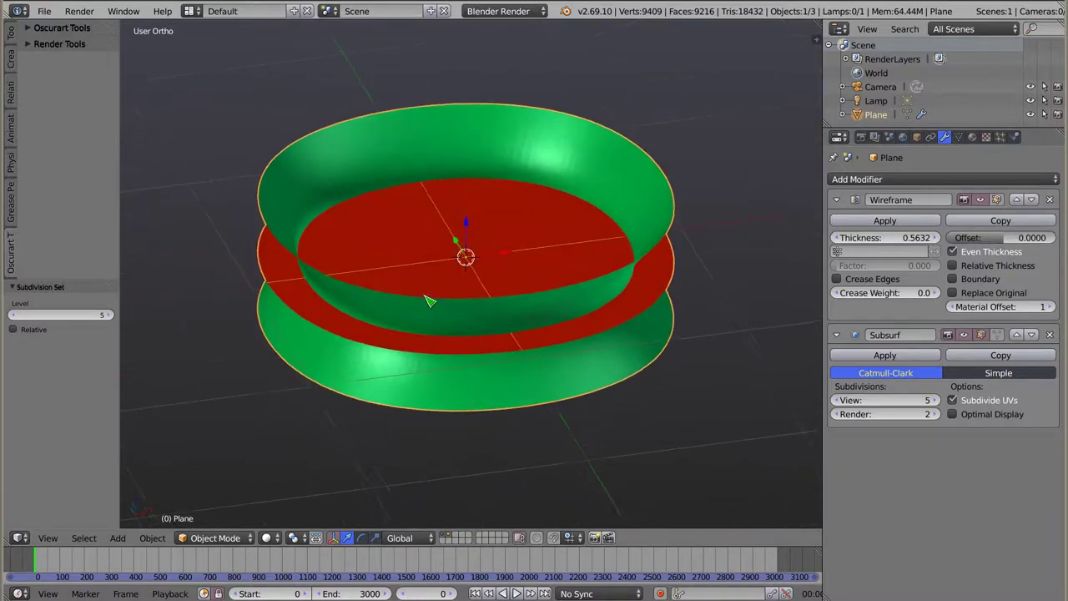
middle_drag(543, 258, 543, 209)
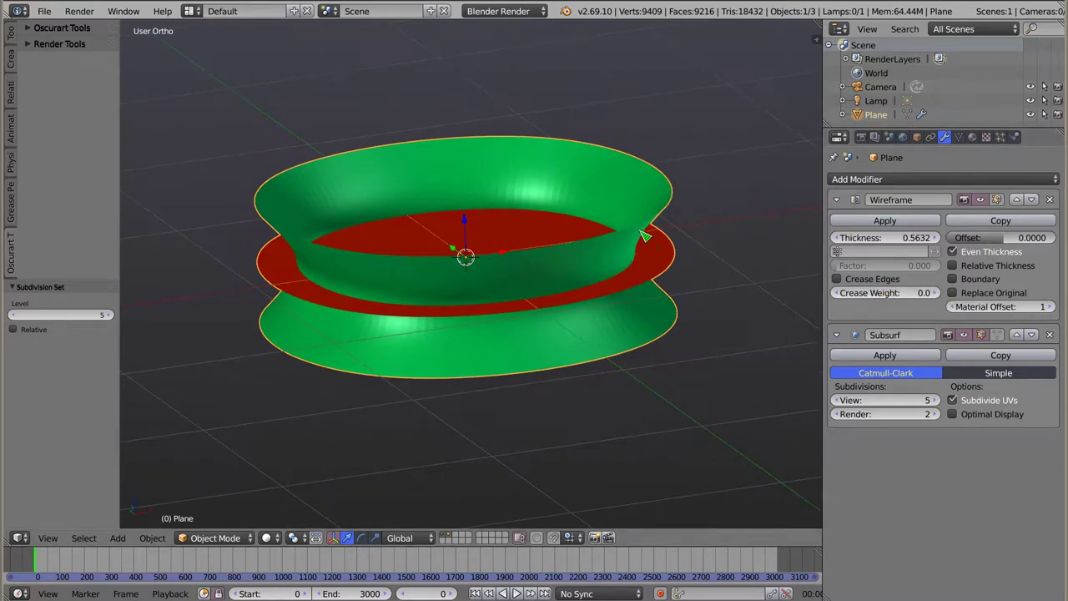
key(KP_1)
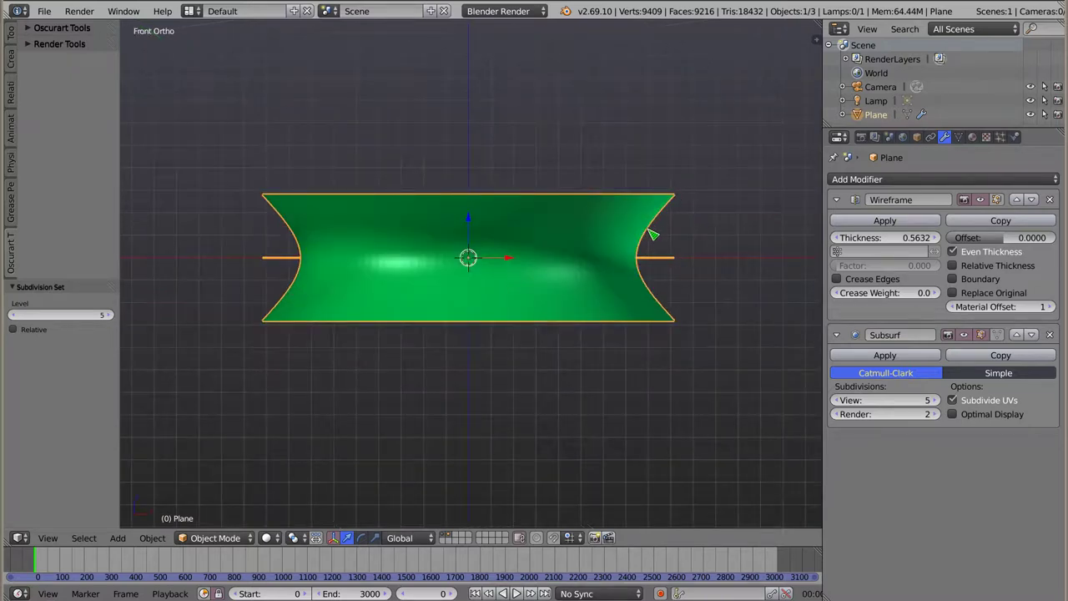
Try lower Subsurf preview levels, then set the viewport level to 6.
key(z)
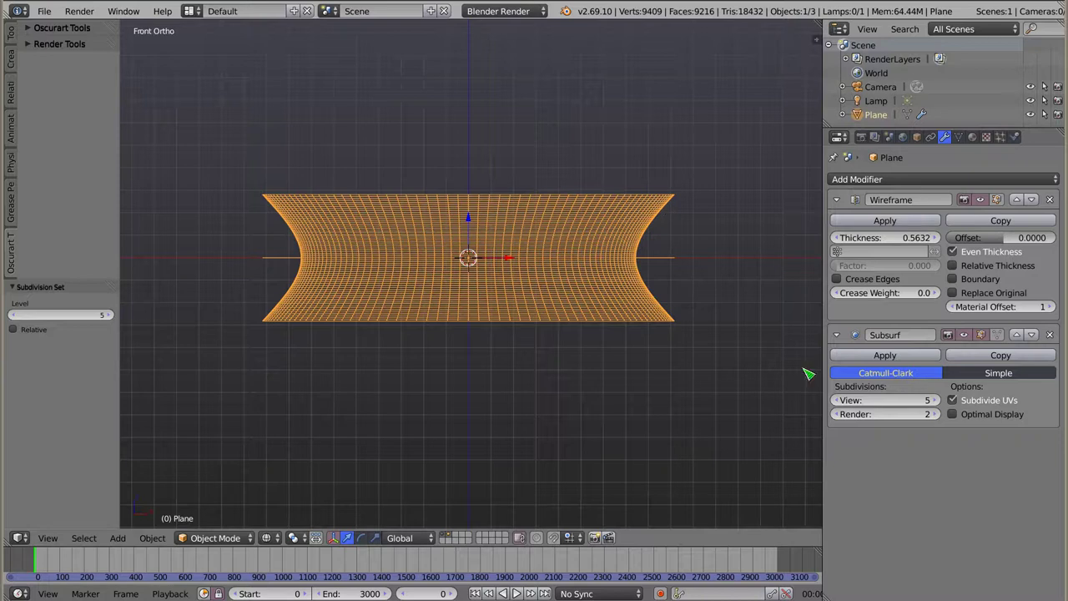
drag(897, 401, 818, 315)
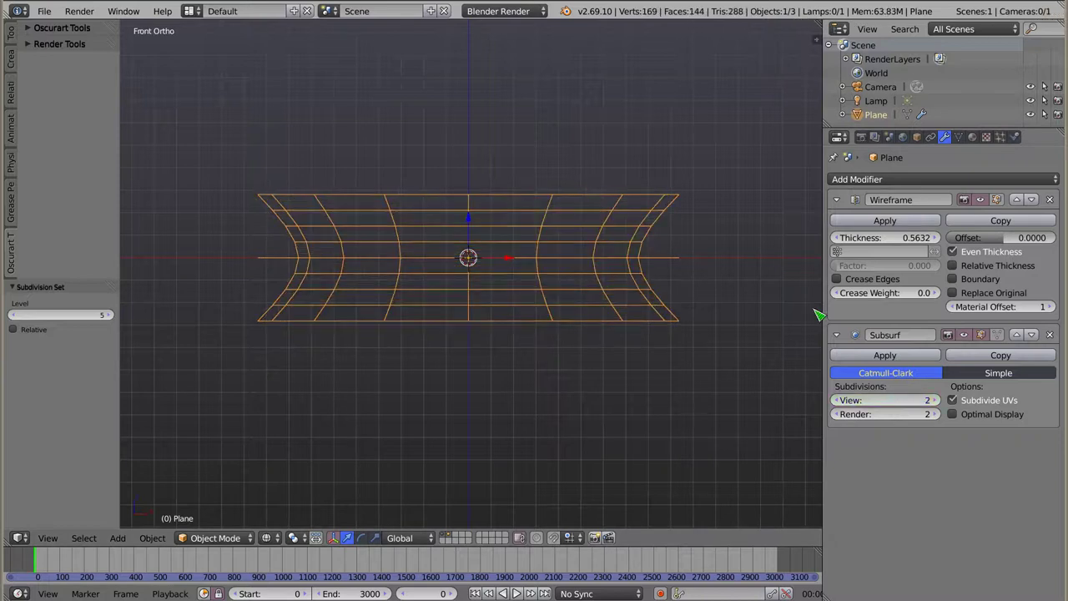
click(842, 400)
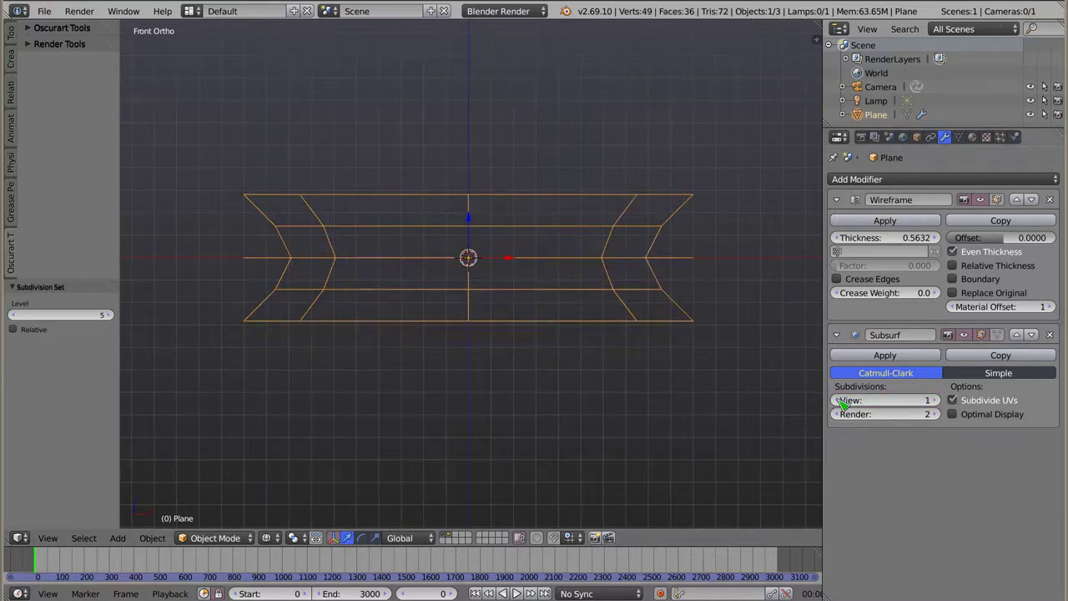
click(935, 401)
click(935, 400)
click(936, 401)
click(934, 399)
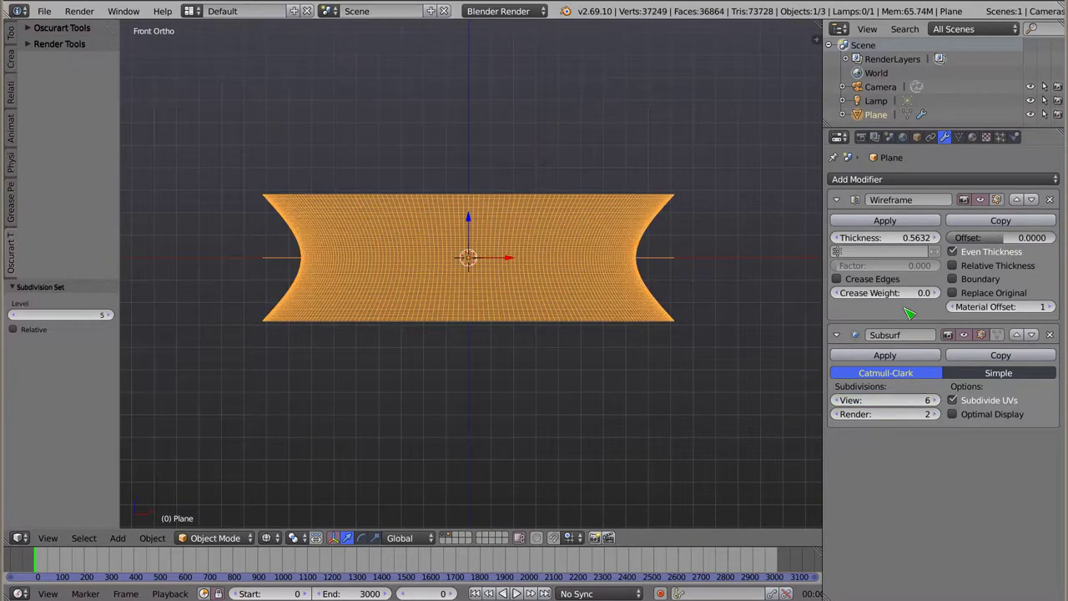
Enable Crease Edges on the Wireframe modifier with a crease weight of 0.7.
drag(886, 293, 890, 293)
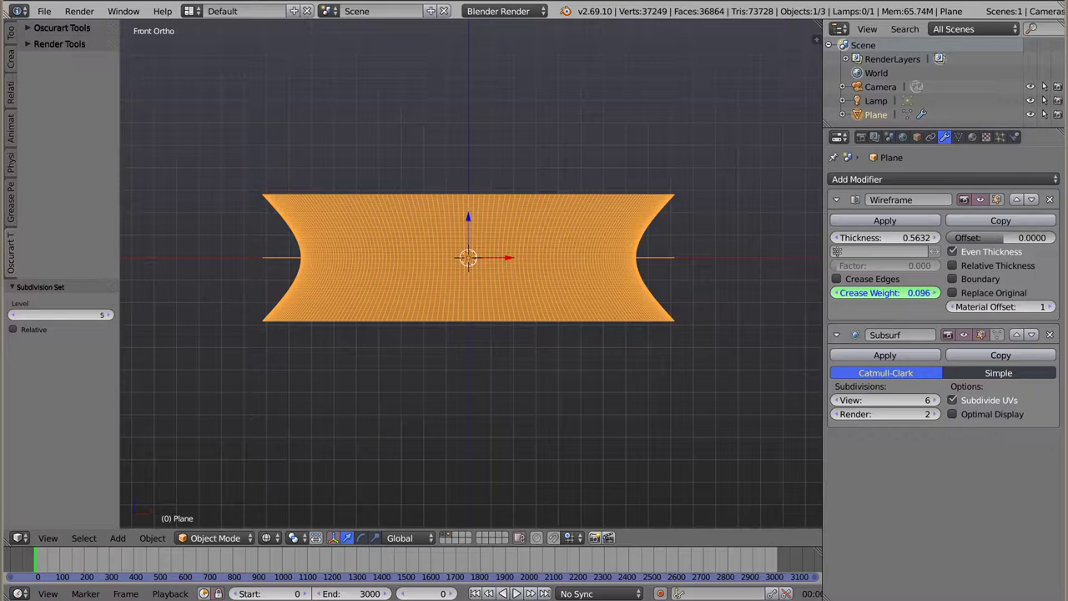
drag(887, 293, 904, 304)
key(BackSpace)
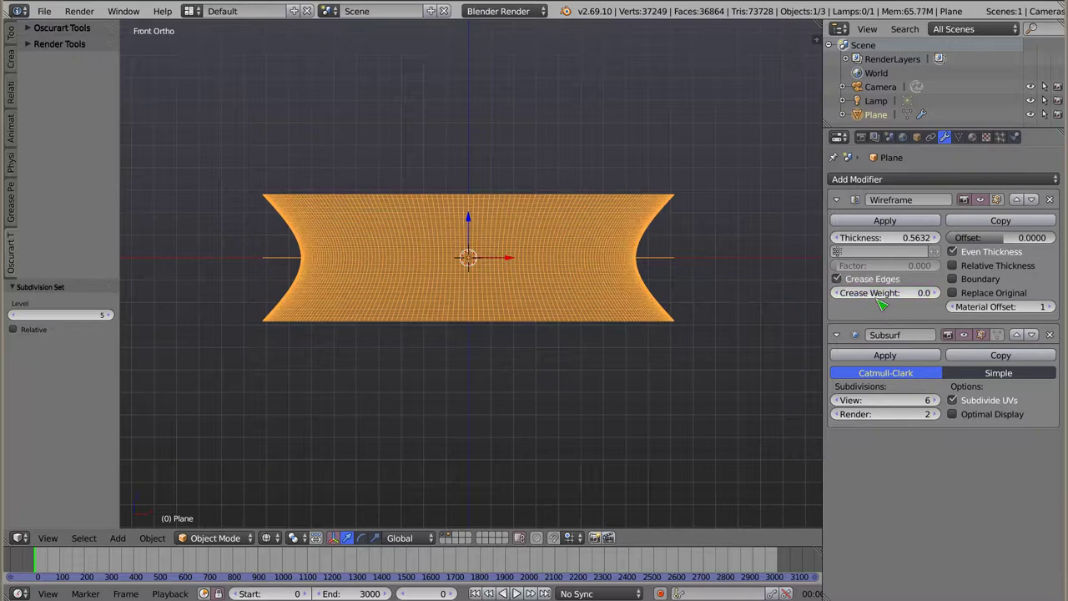
drag(887, 293, 931, 293)
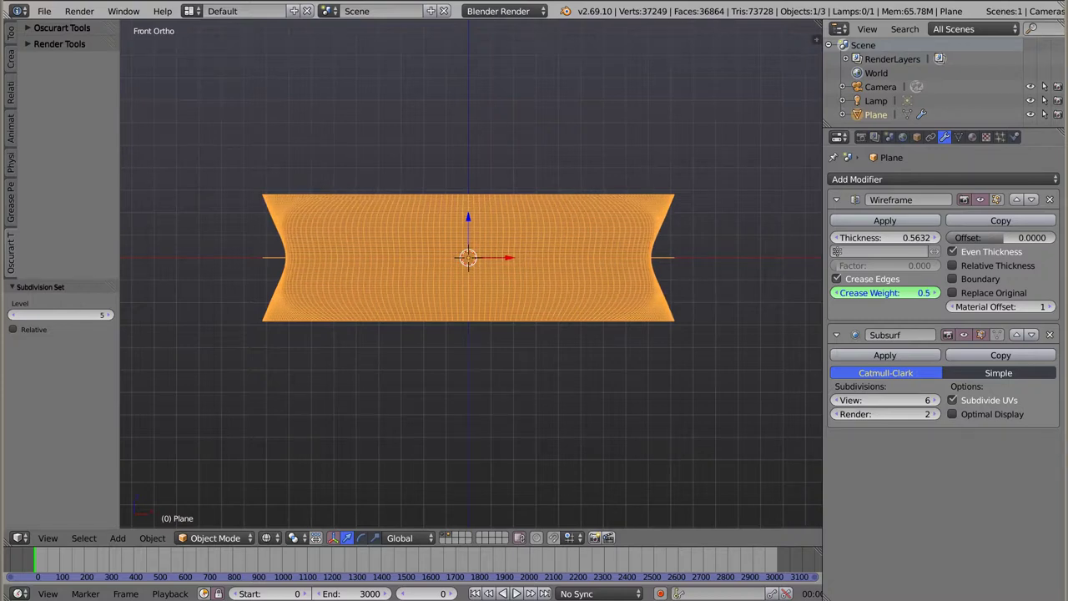
middle_drag(459, 184, 473, 316)
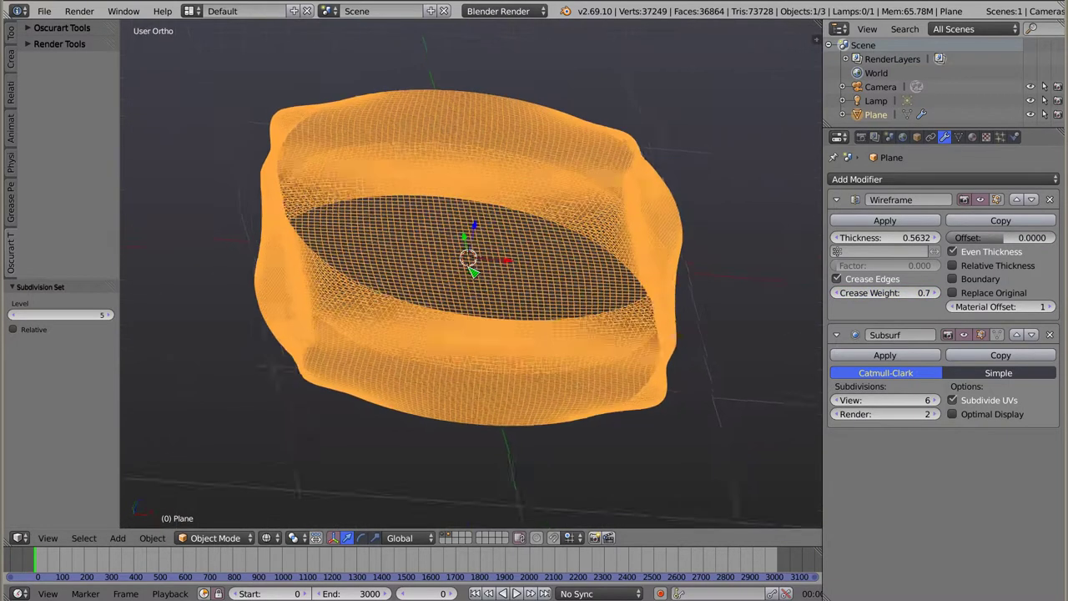
In solid shading, check the underlying plane in Edit Mode and return to Object Mode.
key(z)
mouse_move(523, 373)
middle_down()
mouse_move(563, 306)
mouse_move(573, 256)
mouse_move(541, 266)
mouse_move(520, 305)
mouse_move(458, 311)
middle_up()
key(Tab)
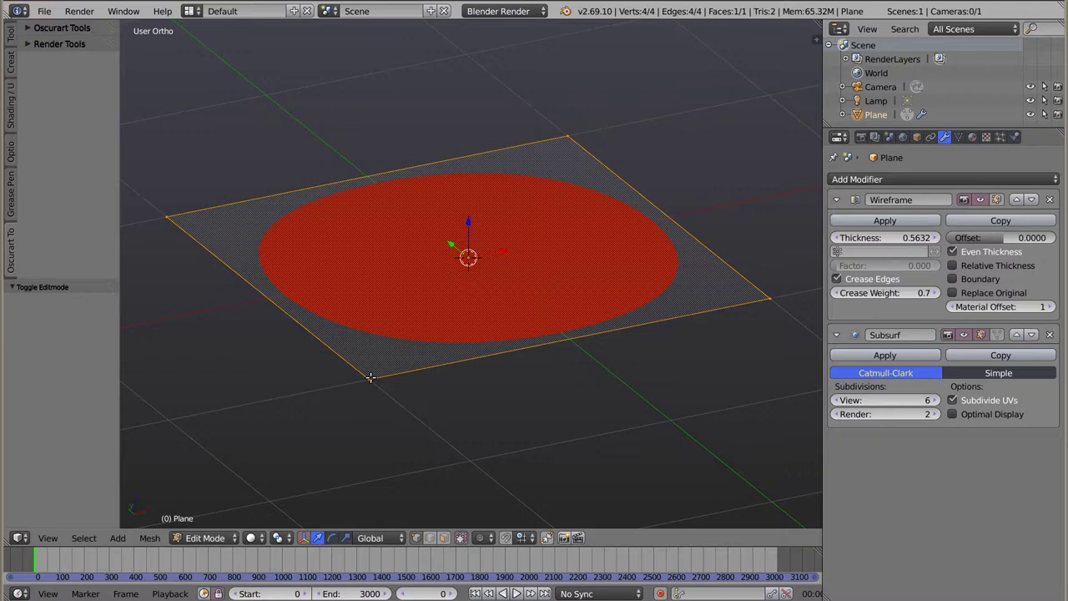
key(Tab)
mouse_move(467, 334)
middle_down()
mouse_move(479, 339)
mouse_move(468, 334)
middle_up()
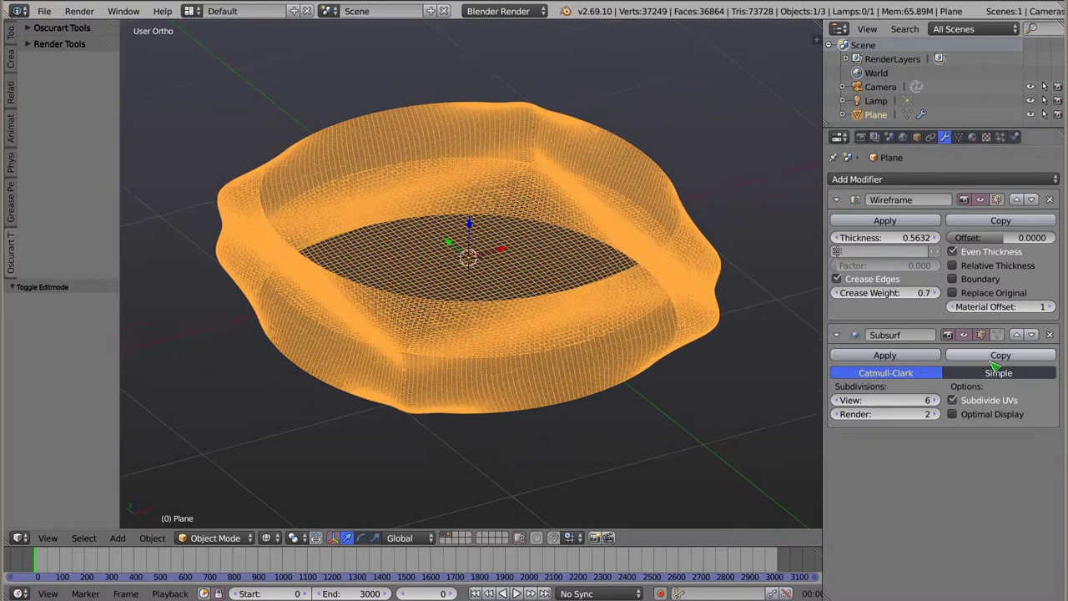
Hide the Subsurf viewport display to inspect the coarse cage, then show it again.
click(968, 335)
middle_drag(482, 407, 481, 368)
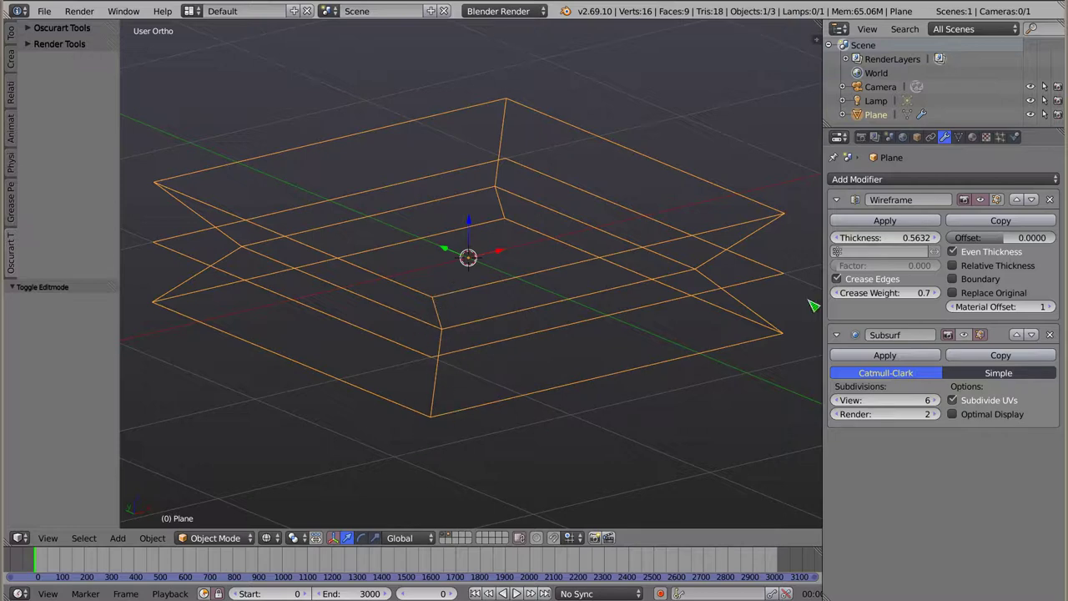
click(967, 337)
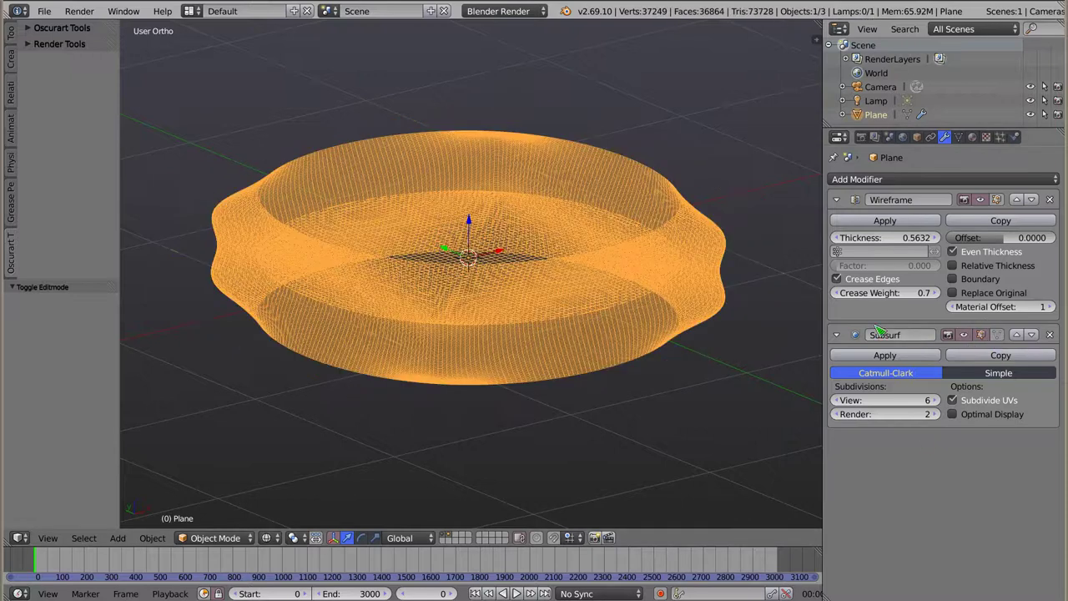
key(z)
mouse_move(585, 265)
middle_down()
mouse_move(545, 340)
mouse_move(552, 300)
middle_up()
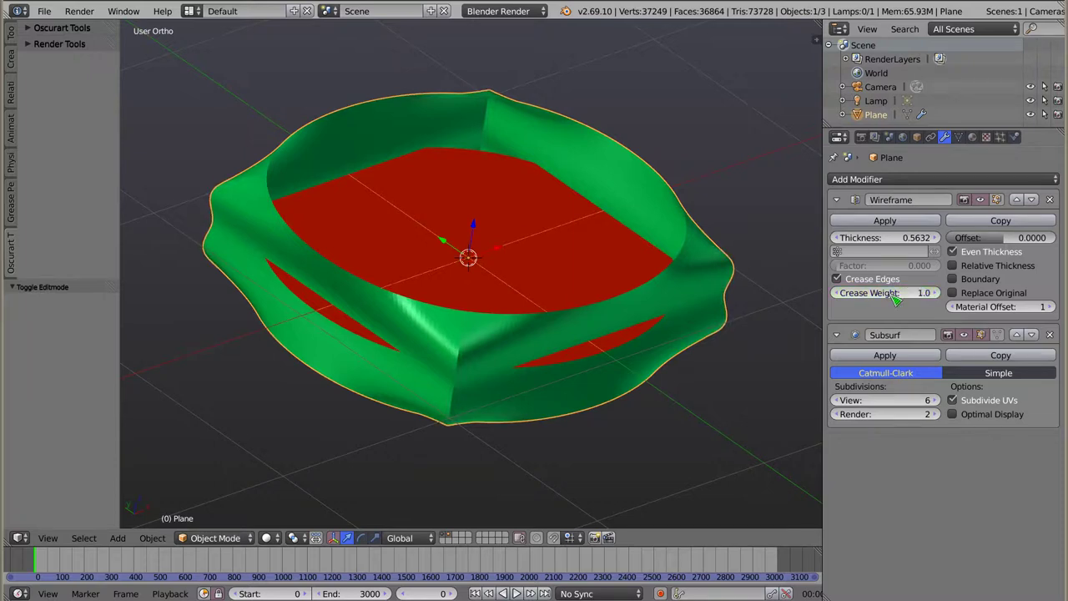
mouse_move(551, 351)
middle_down()
mouse_move(566, 380)
mouse_move(520, 444)
mouse_move(412, 377)
mouse_move(376, 246)
mouse_move(517, 292)
mouse_move(668, 307)
middle_up()
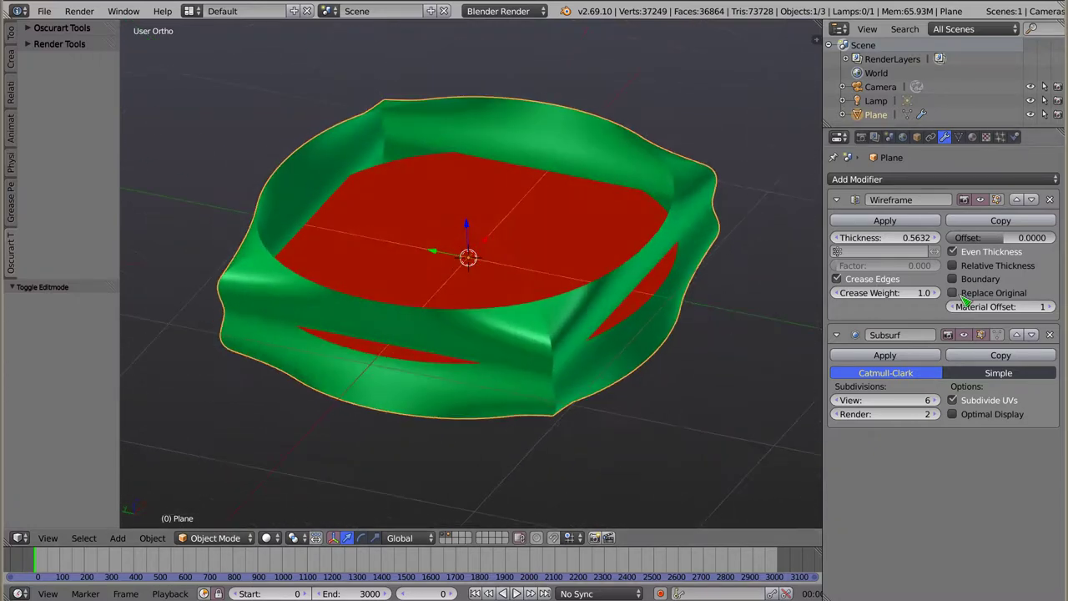
Tick Replace Original to keep only the wireframe ring and lower Subsurf View to 3.
click(953, 293)
mouse_move(434, 351)
middle_down()
mouse_move(352, 294)
mouse_move(603, 370)
mouse_move(634, 279)
mouse_move(568, 350)
mouse_move(495, 399)
mouse_move(573, 287)
mouse_move(521, 231)
mouse_move(496, 298)
mouse_move(588, 310)
mouse_move(548, 334)
mouse_move(584, 317)
middle_up()
key(z)
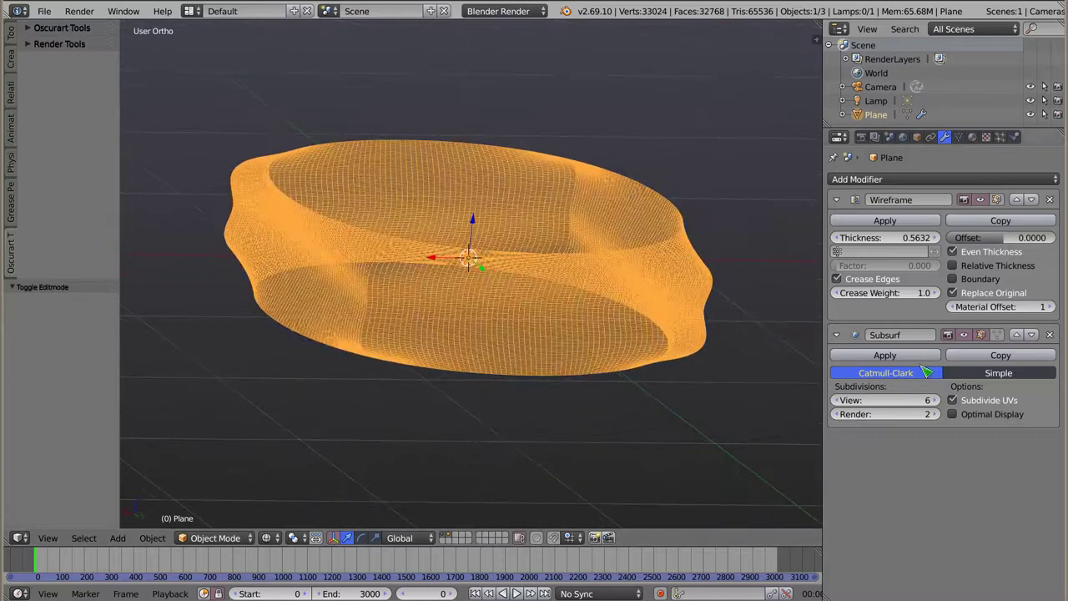
ctrl+scroll(880, 403, down, 2)
ctrl+scroll(881, 403, down, 1)
key(z)
mouse_move(470, 305)
middle_down()
mouse_move(415, 369)
mouse_move(577, 350)
mouse_move(517, 362)
mouse_move(666, 358)
middle_up()
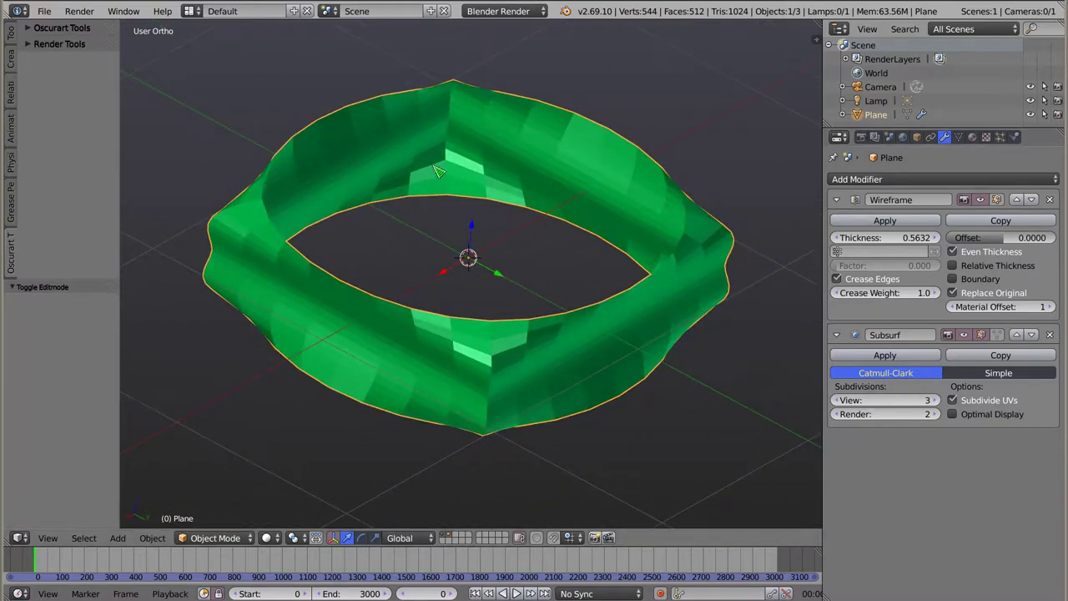
middle_drag(435, 170, 412, 162)
mouse_move(541, 308)
middle_down()
mouse_move(472, 279)
mouse_move(485, 250)
middle_up()
Weight-paint the plane's front edge, then return to Object Mode.
key(ctrl+Tab)
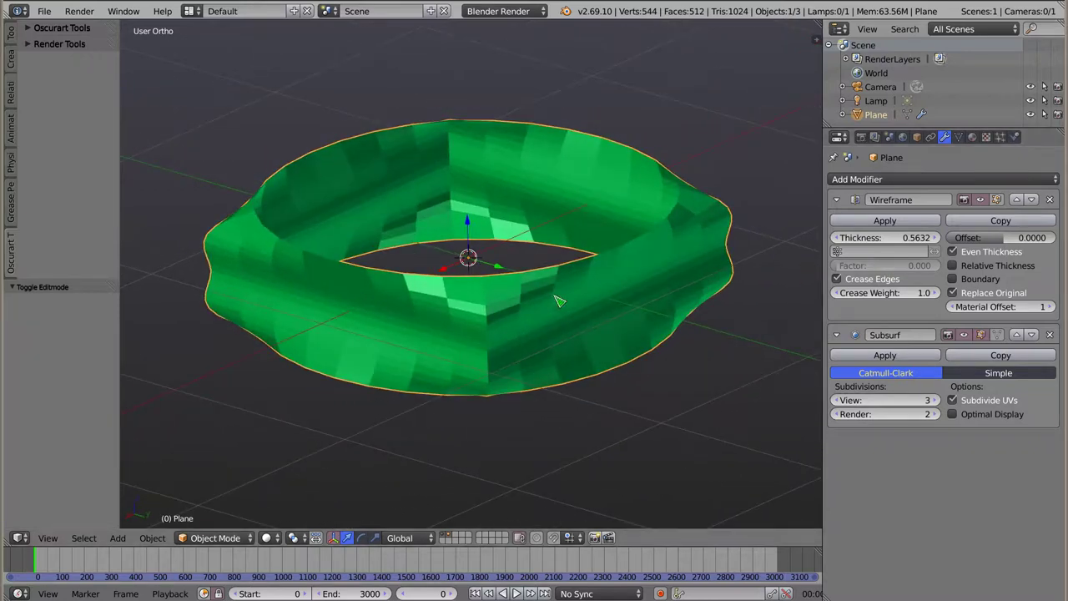
mouse_move(466, 330)
mouse_down()
mouse_move(496, 341)
mouse_move(675, 269)
mouse_up()
key(Tab)
key(ctrl+Tab)
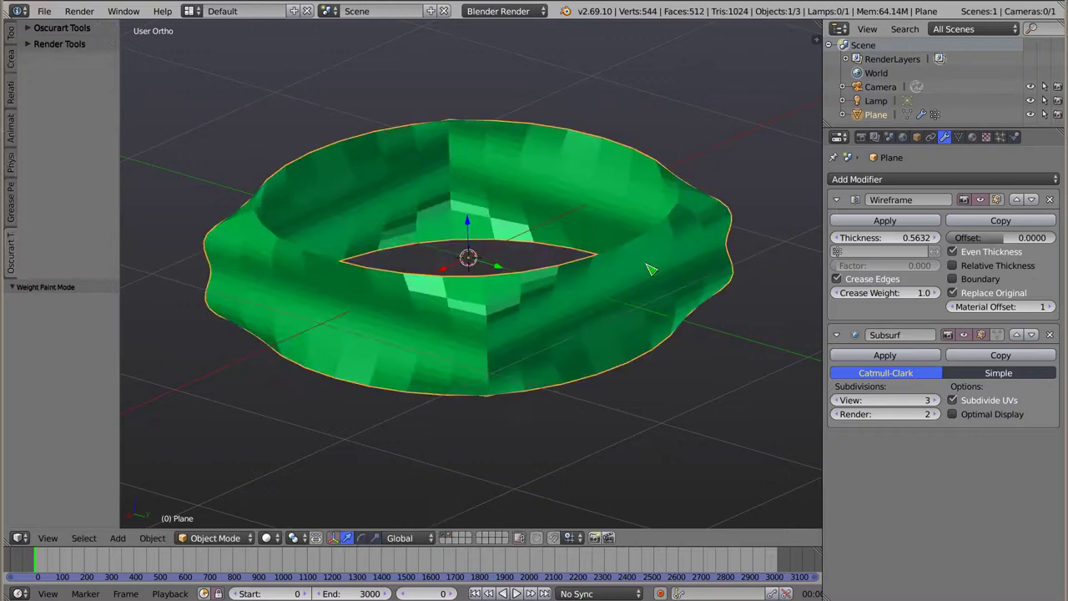
Use vertex group 'Group' for wireframe thickness with Factor 0.362.
click(837, 252)
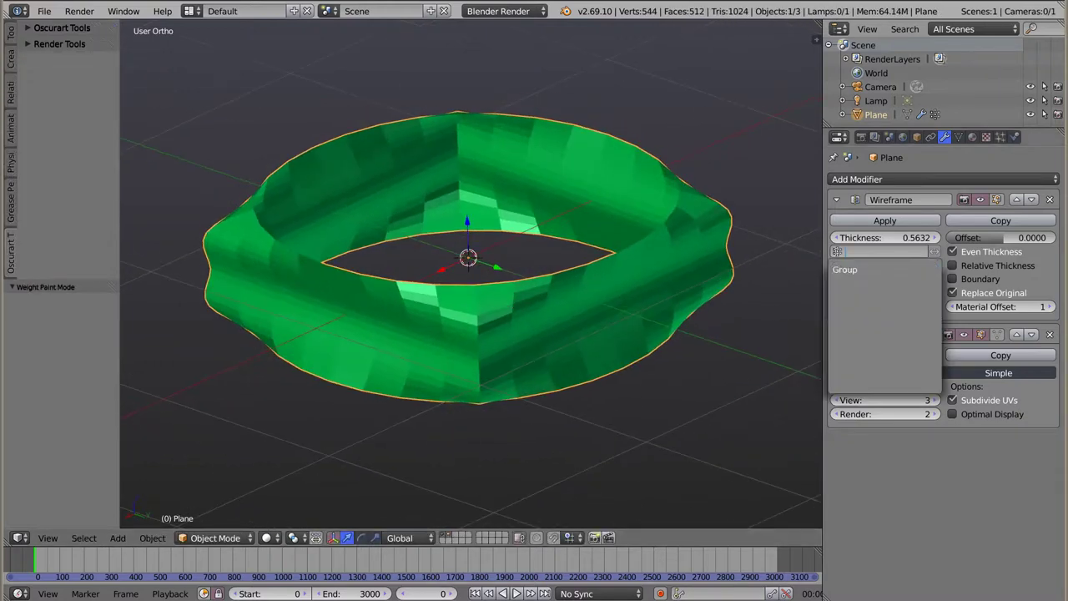
click(835, 274)
mouse_move(399, 384)
middle_down()
mouse_move(440, 365)
mouse_move(782, 305)
middle_up()
mouse_move(885, 265)
mouse_down()
mouse_move(952, 265)
mouse_move(884, 266)
mouse_up()
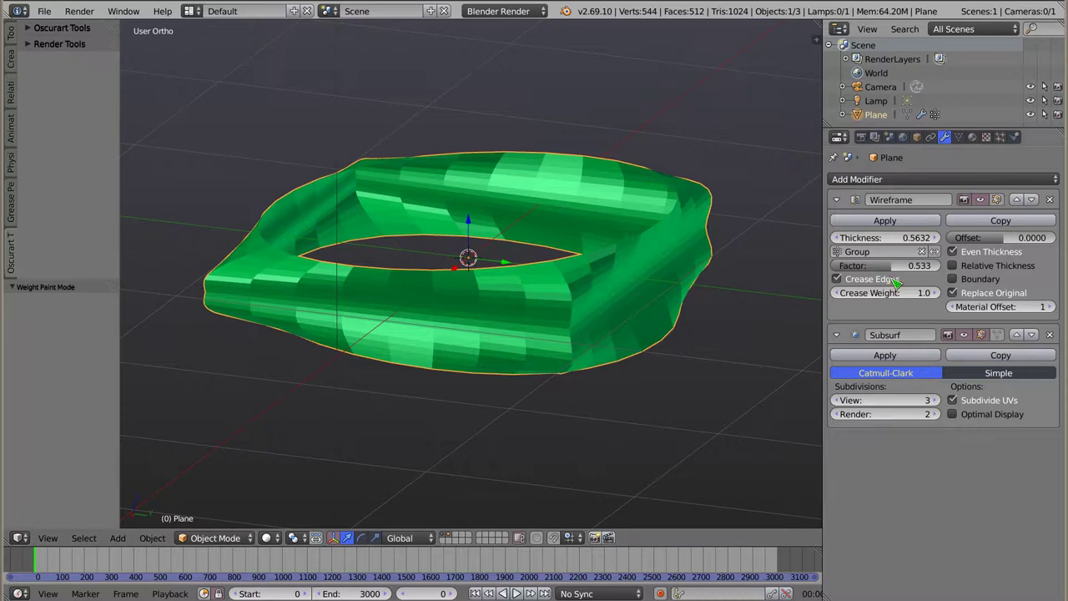
mouse_move(919, 265)
mouse_down()
mouse_move(951, 265)
mouse_move(885, 265)
mouse_move(931, 265)
mouse_move(906, 266)
mouse_up()
mouse_move(459, 309)
middle_down()
mouse_move(470, 344)
mouse_move(626, 251)
mouse_move(477, 226)
mouse_move(349, 288)
mouse_move(351, 313)
mouse_move(450, 277)
mouse_move(477, 279)
middle_up()
key(z)
Check the flat plane in Edit Mode and delete it.
key(Tab)
key(Tab)
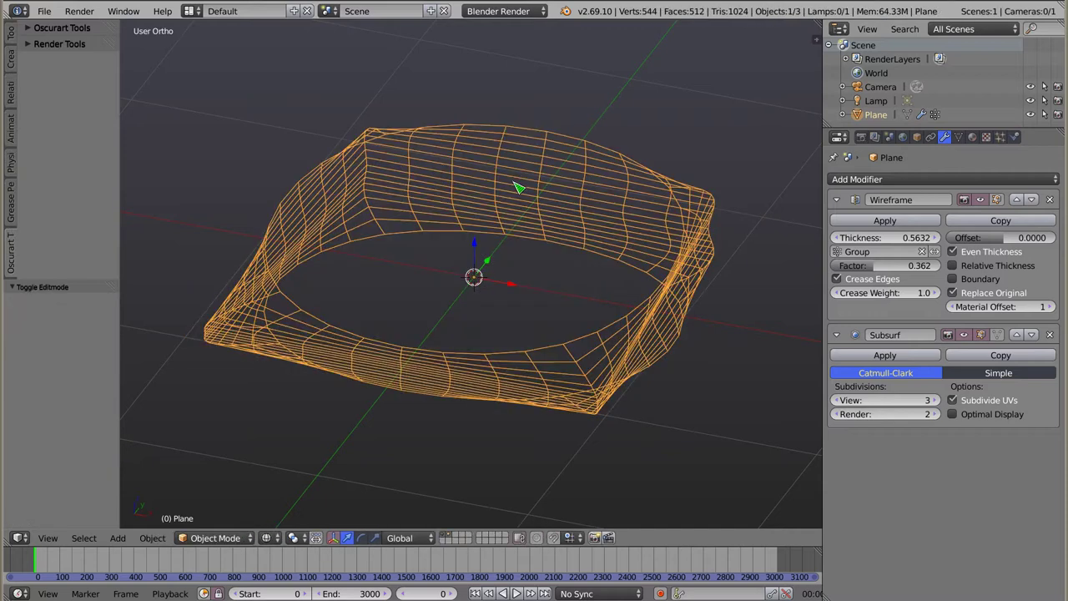
key(x)
click(518, 188)
Add a Suzanne monkey head and view it in solid shading.
key(shift+a)
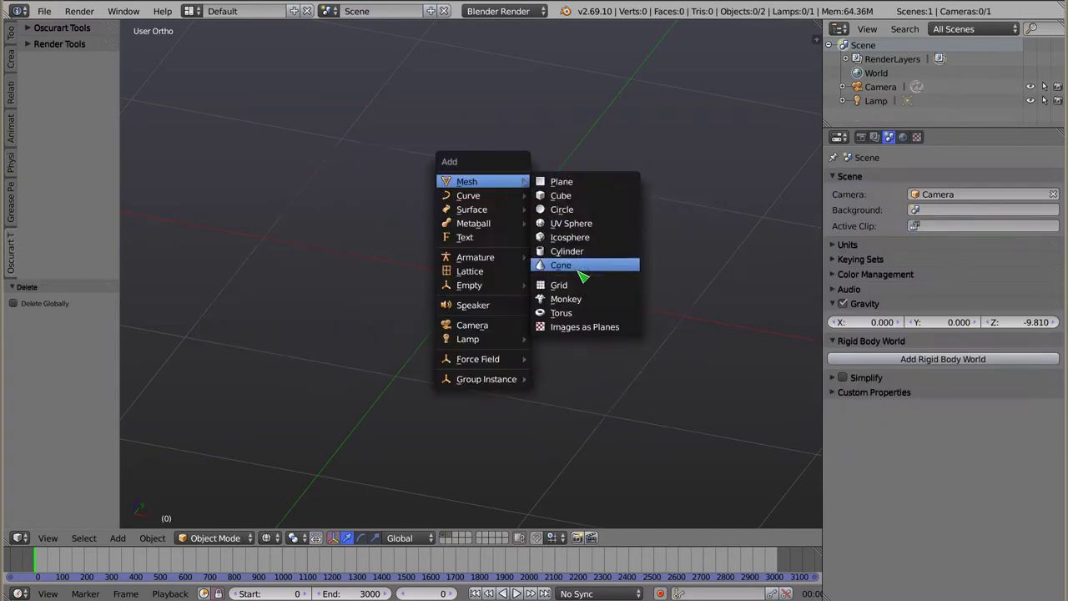
click(579, 299)
key(z)
mouse_move(529, 219)
middle_down()
mouse_move(477, 327)
mouse_move(473, 277)
middle_up()
Give Suzanne a Wireframe modifier with thickness 0.0200 and view it from the front.
click(923, 180)
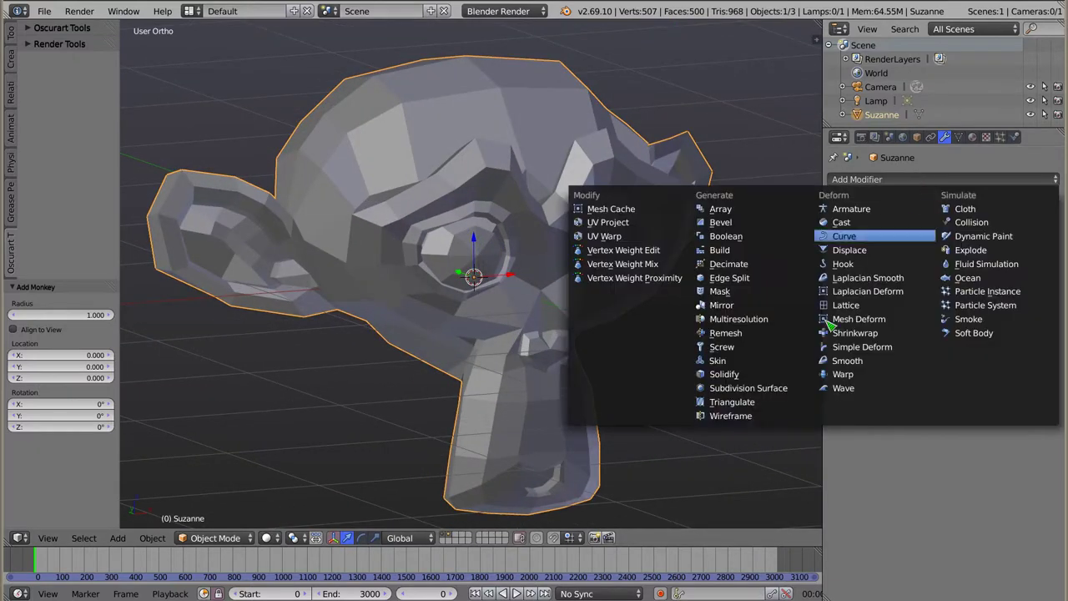
click(737, 416)
middle_drag(557, 337, 535, 329)
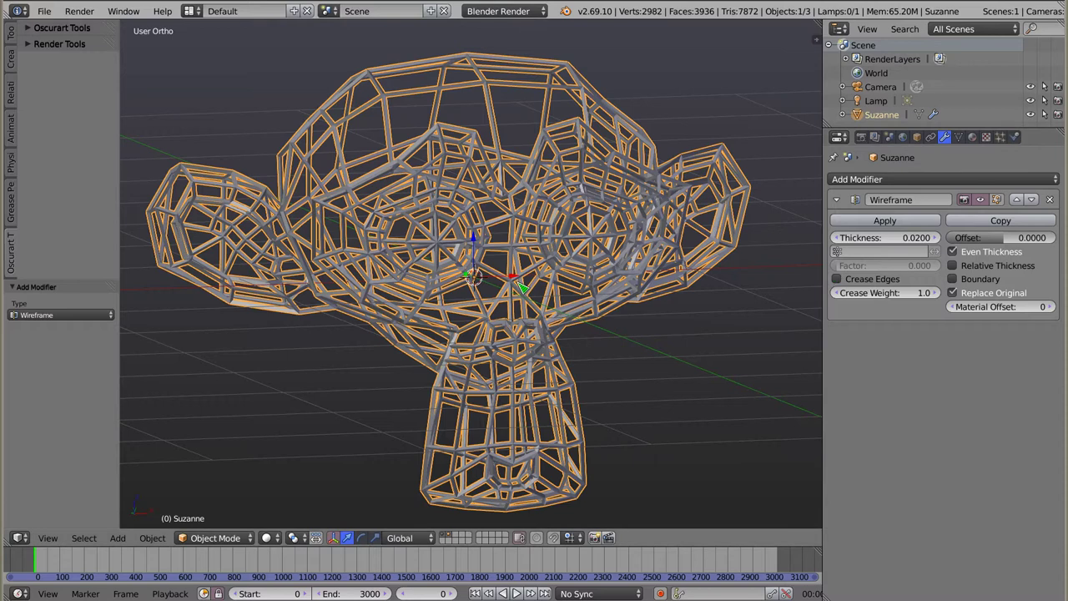
scroll(484, 320, down, 3)
mouse_move(484, 319)
middle_down()
mouse_move(310, 232)
mouse_move(477, 232)
middle_up()
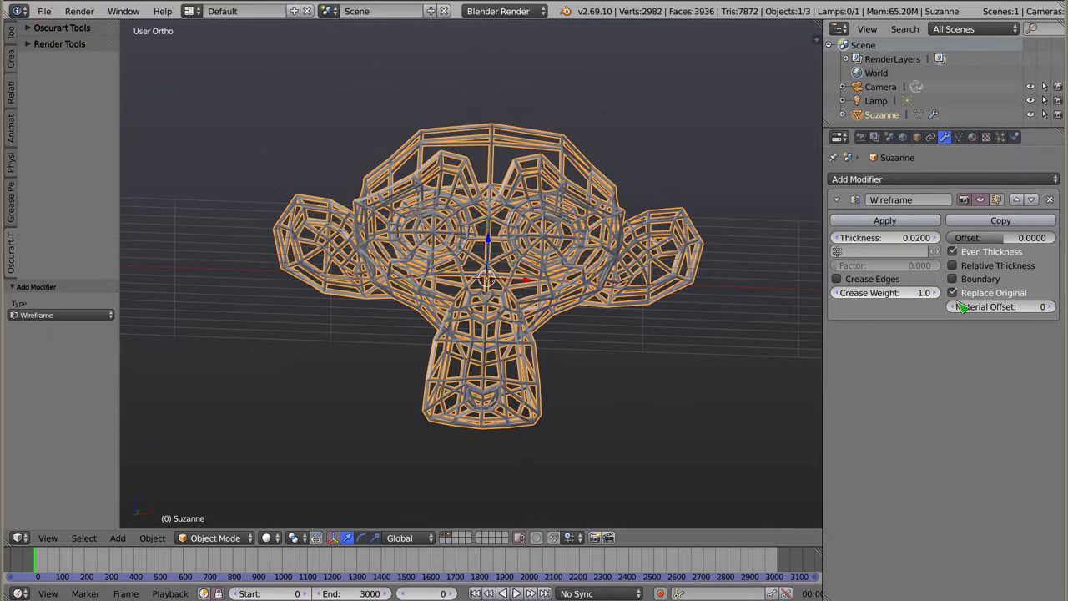